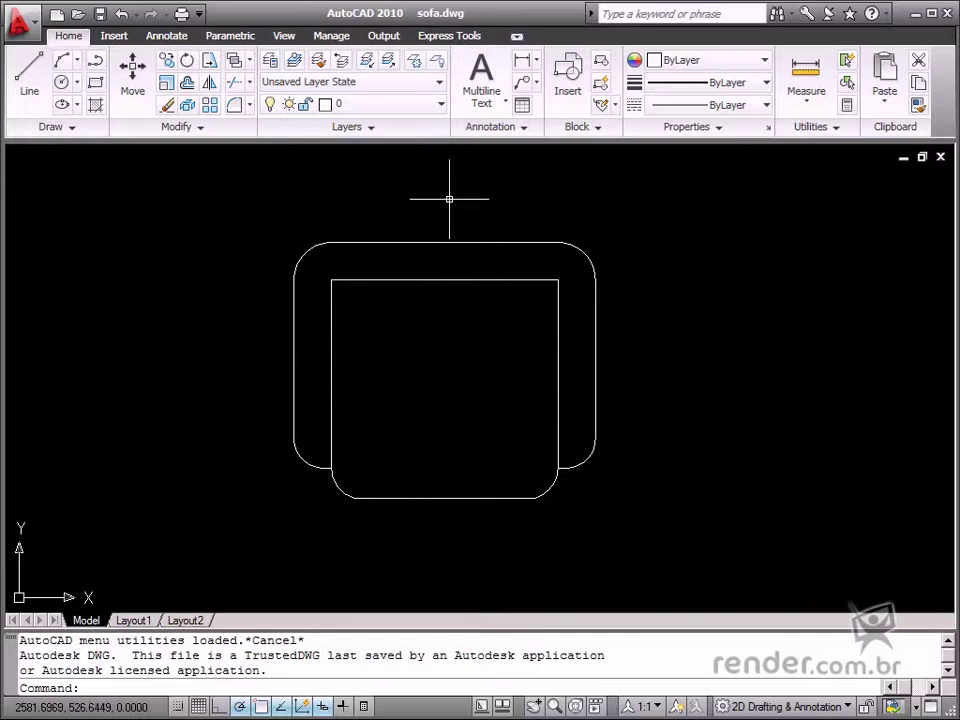
Open the sofa block's definition in the Block Editor and nudge the view slightly left
{"action": "left_click", "coordinate": [462, 280]}
{"action": "double_click", "coordinate": [462, 280]}
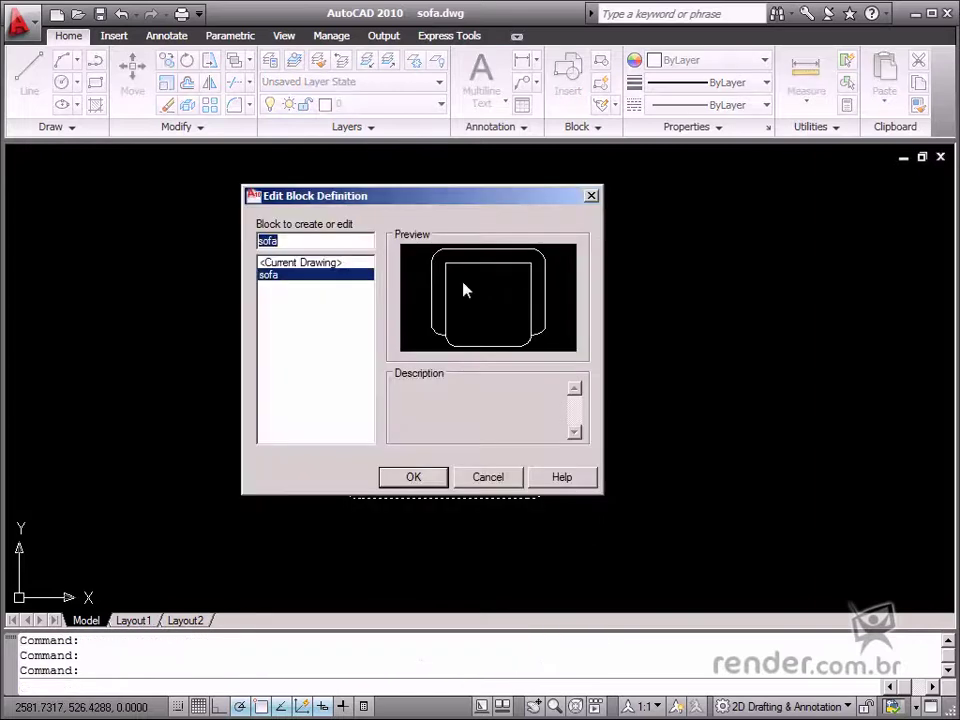
{"action": "left_click", "coordinate": [433, 477]}
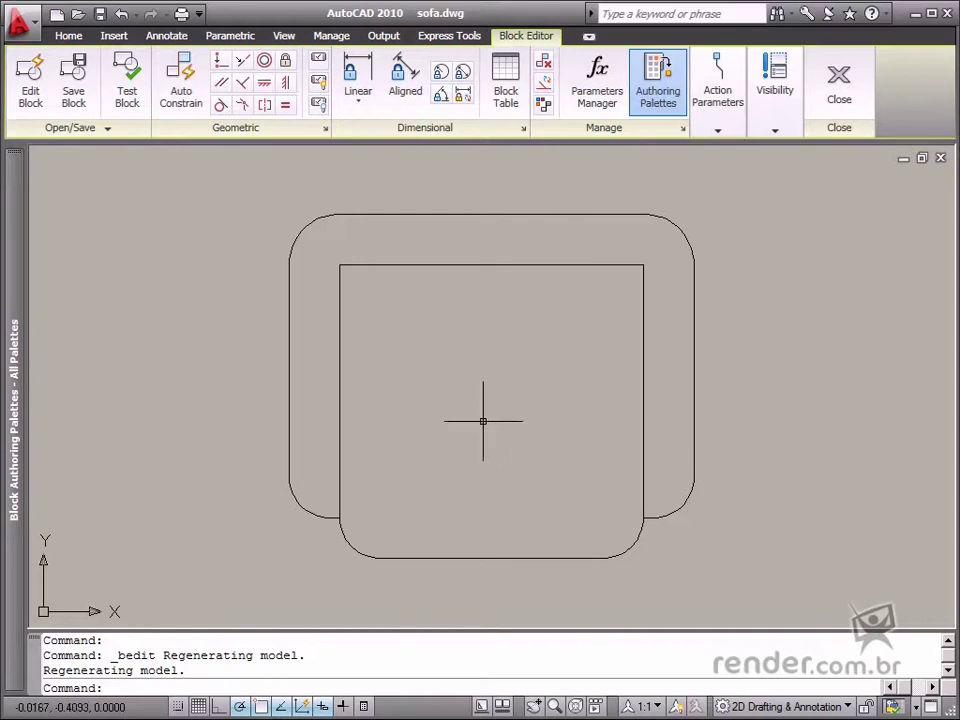
{"action": "middle_click_drag", "start_coordinate": [482, 420], "coordinate": [467, 422]}
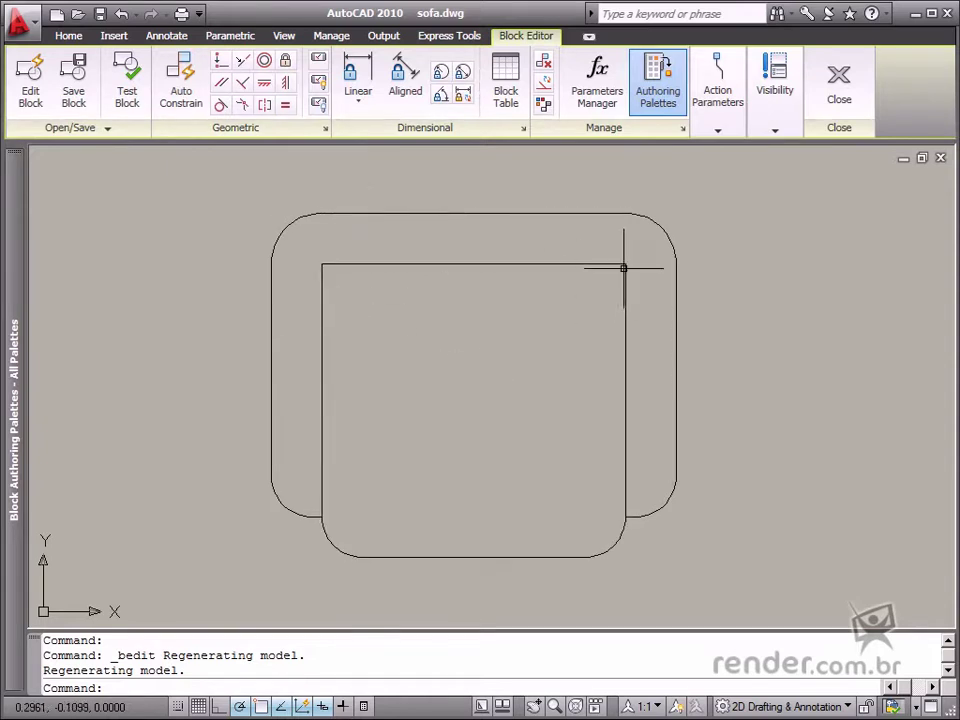
Place a Basepoint parameter at the sofa's lower-left corner
{"action": "left_click", "coordinate": [721, 133]}
{"action": "left_click", "coordinate": [722, 196]}
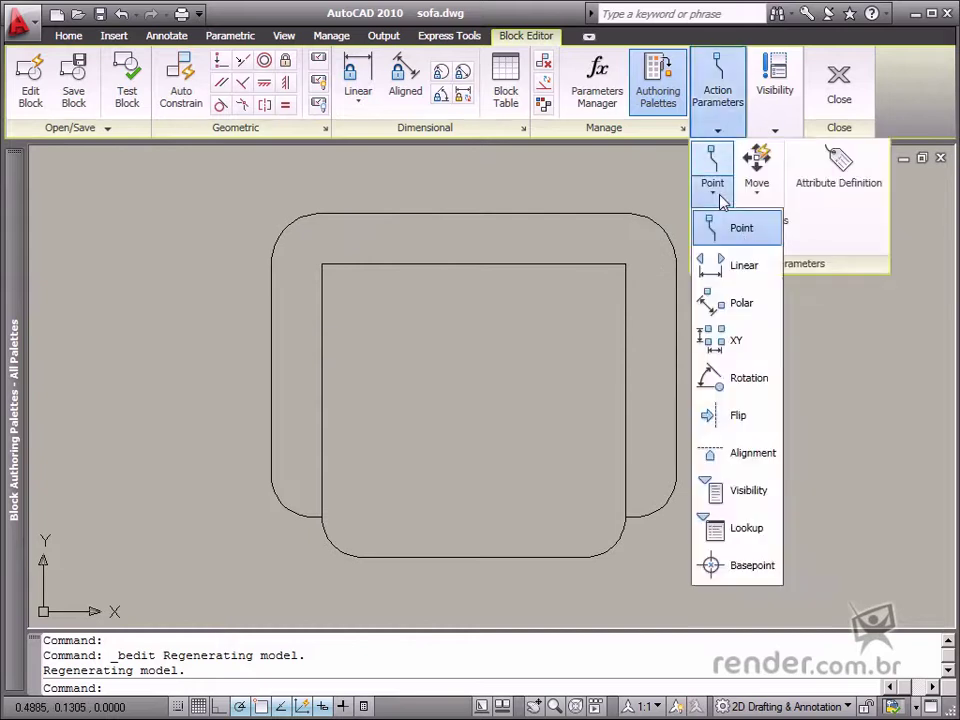
{"action": "left_click", "coordinate": [737, 567]}
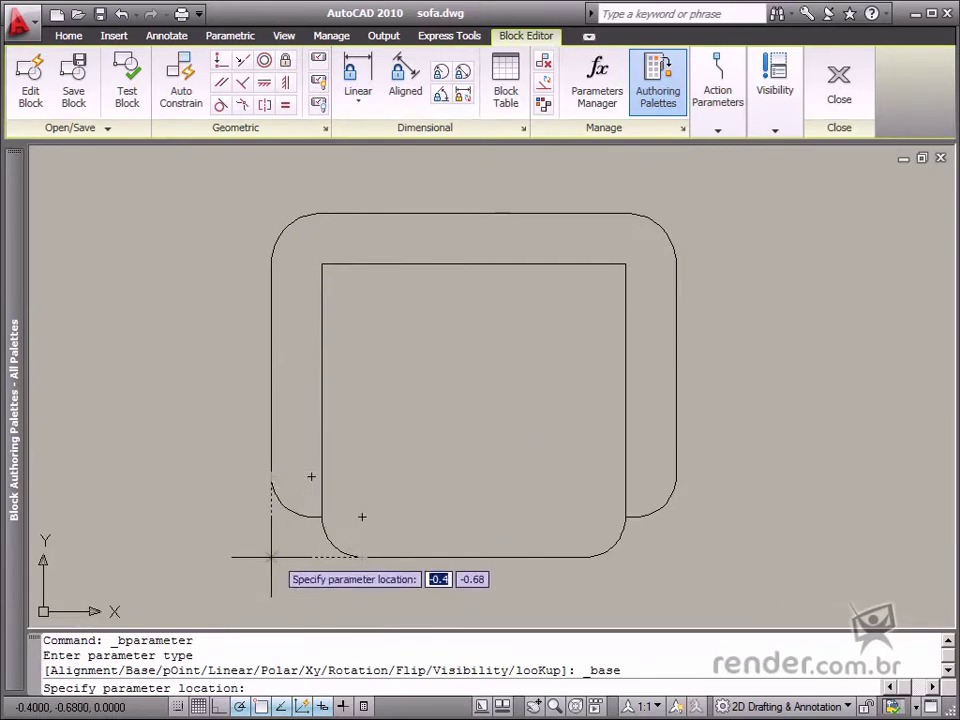
{"action": "left_click", "coordinate": [271, 557]}
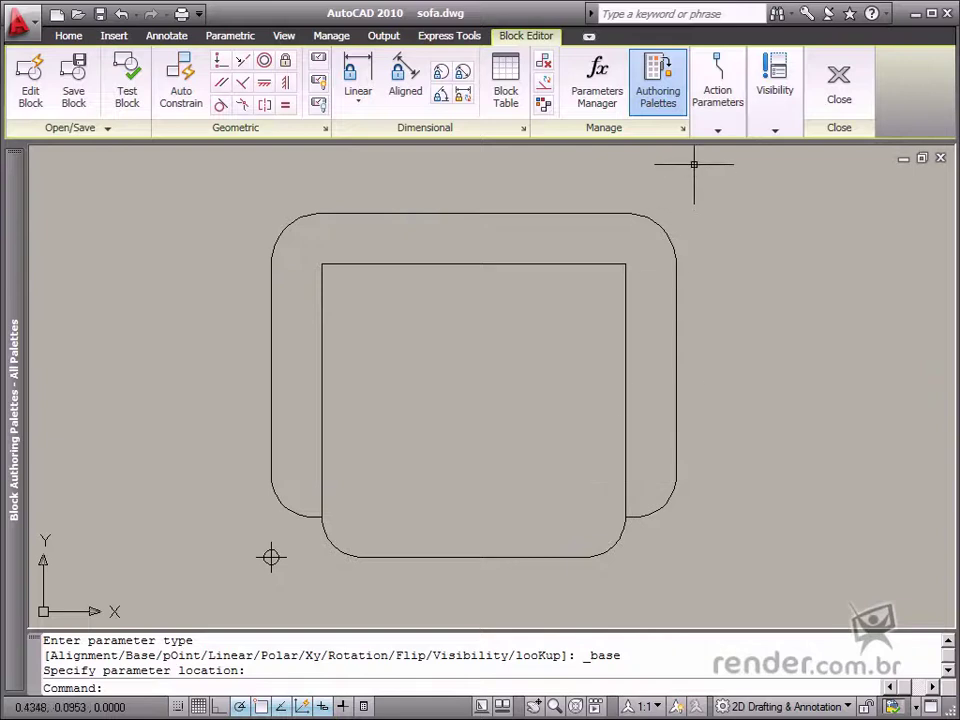
{"action": "left_click", "coordinate": [716, 134]}
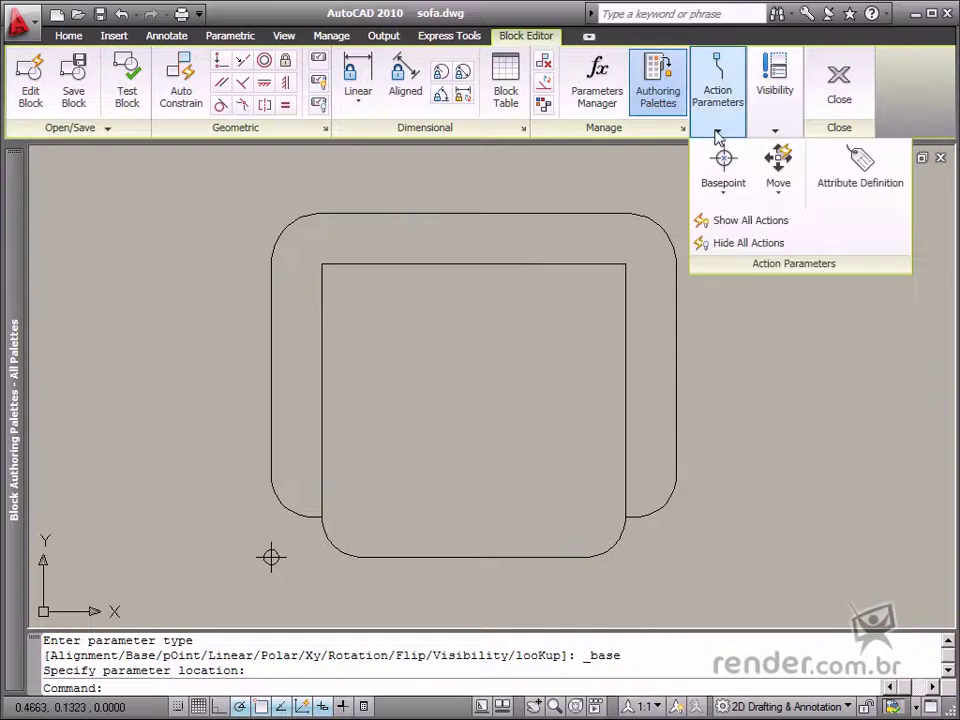
Add point parameter Position1 at the bottom edge's midpoint, label above it, with one grip
{"action": "left_click", "coordinate": [724, 196]}
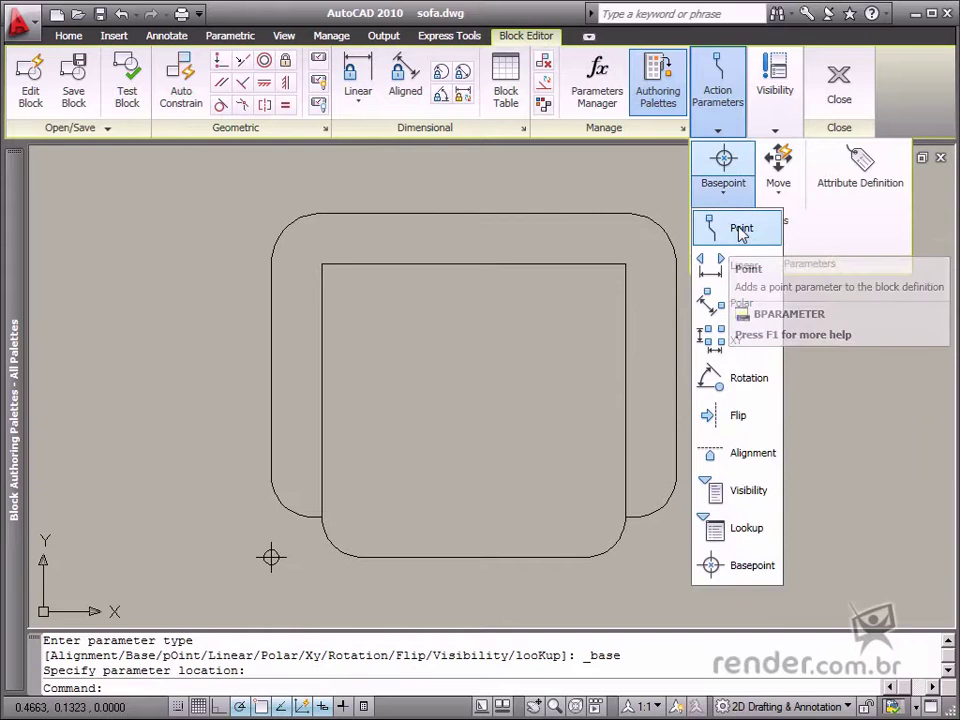
{"action": "left_click", "coordinate": [741, 230]}
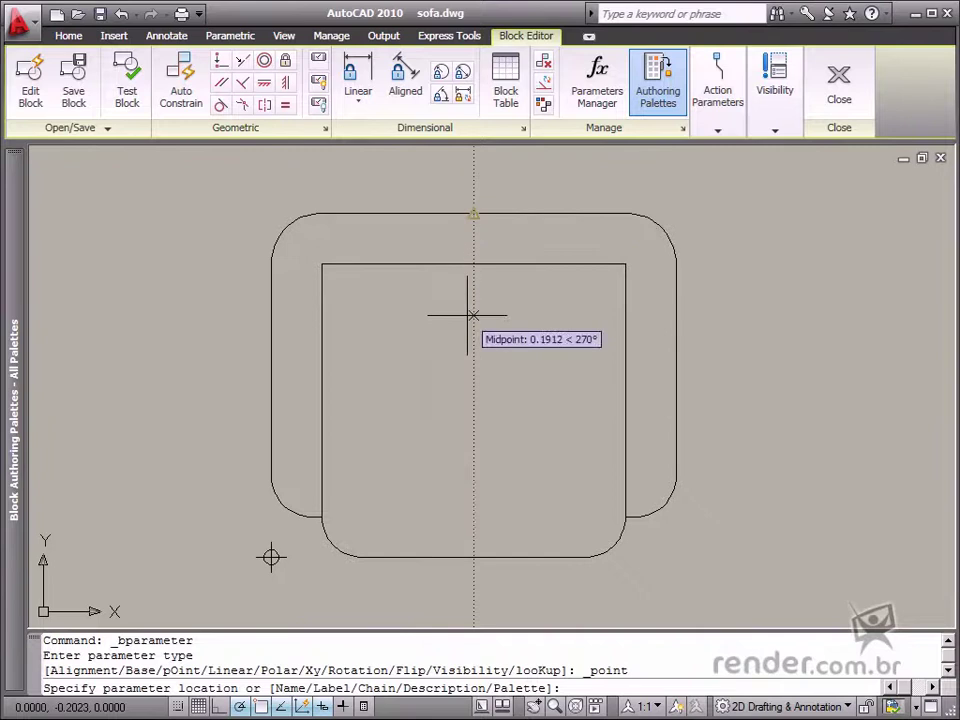
{"action": "left_click", "coordinate": [473, 557]}
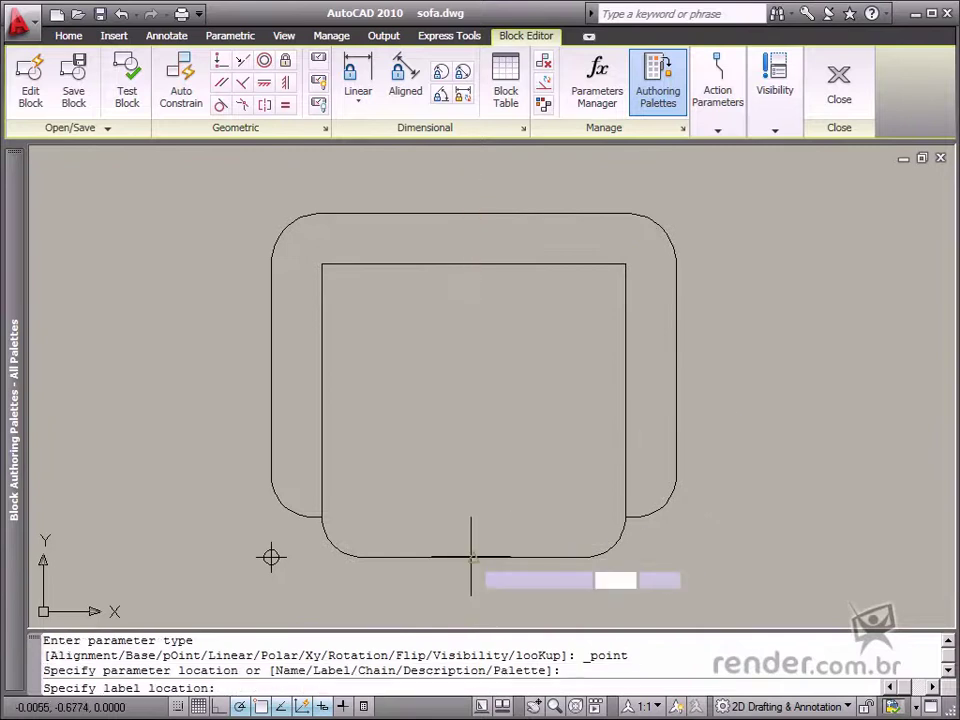
{"action": "left_click", "coordinate": [499, 489]}
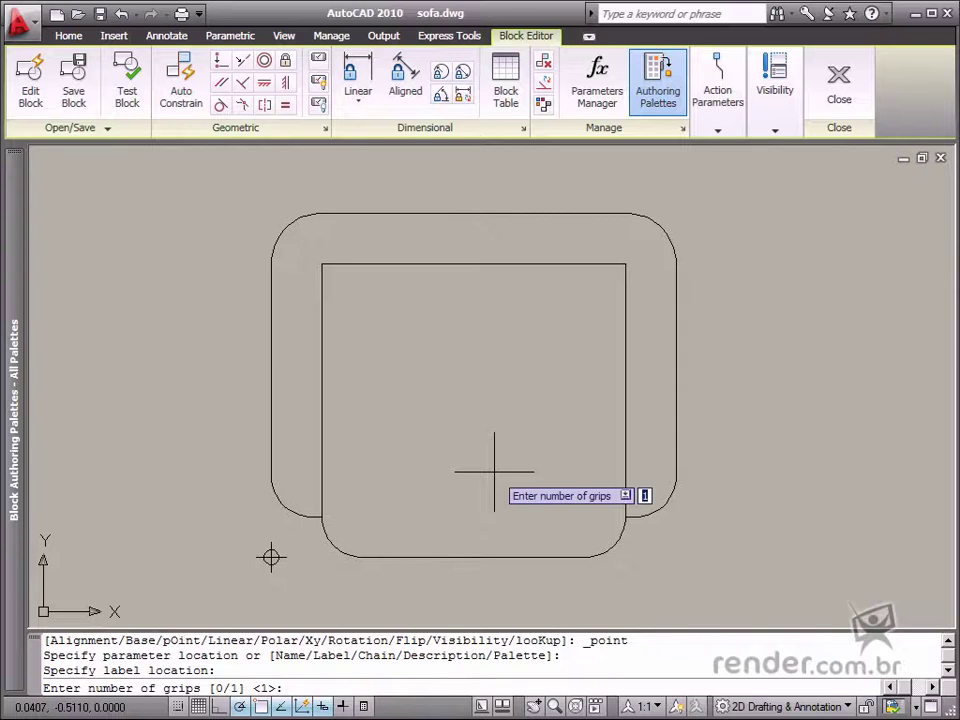
{"action": "key", "text": "Return"}
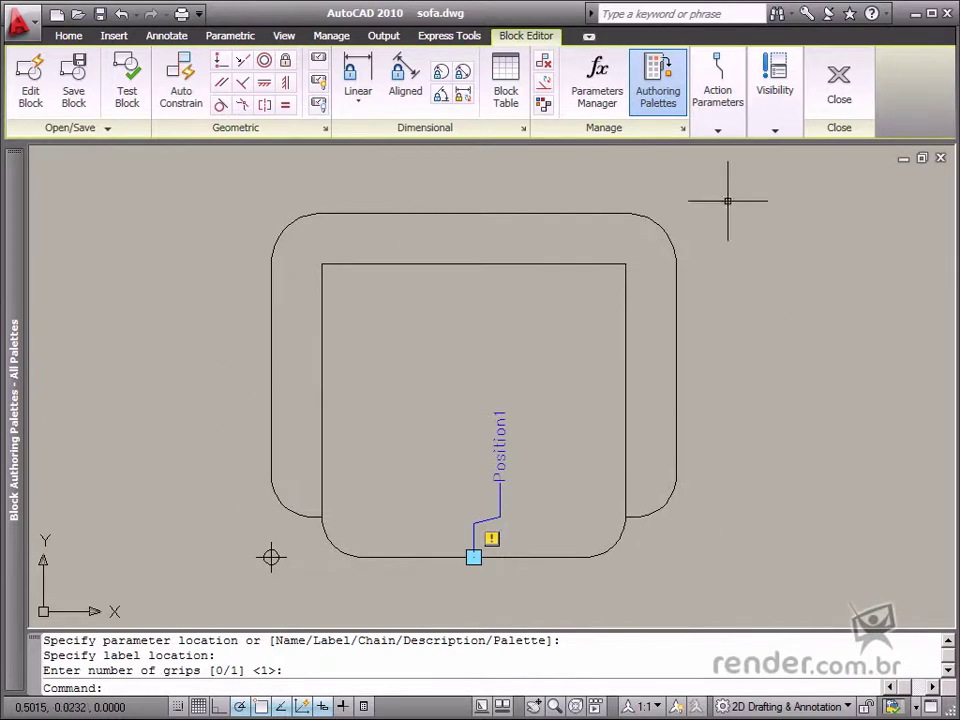
Add a Move action on Position1, window-selecting all seven sofa objects
{"action": "left_click", "coordinate": [719, 134]}
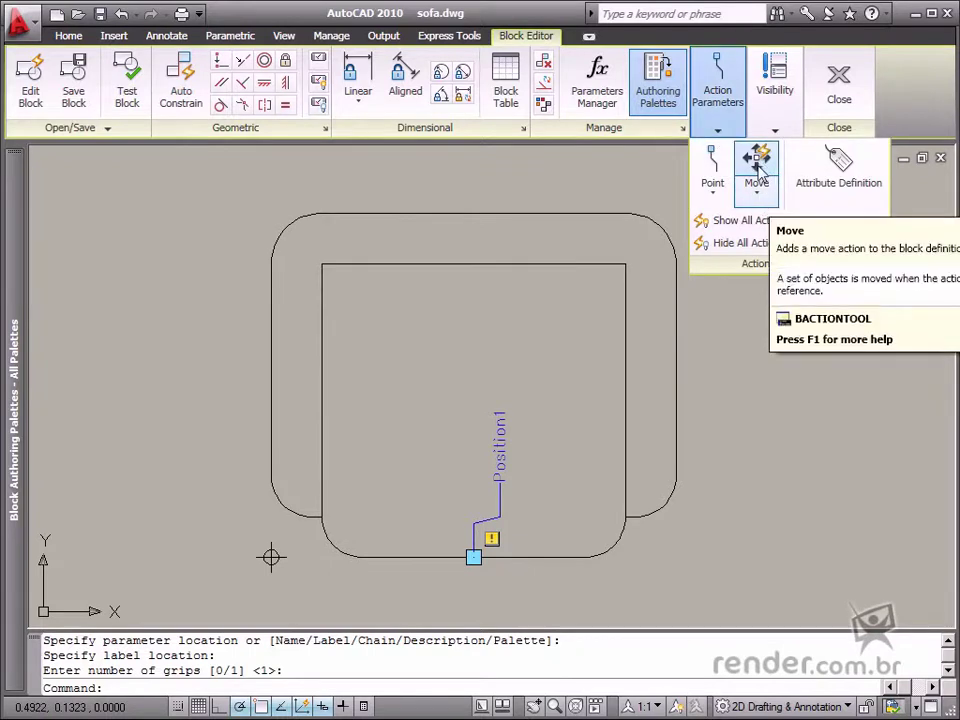
{"action": "left_click", "coordinate": [758, 170]}
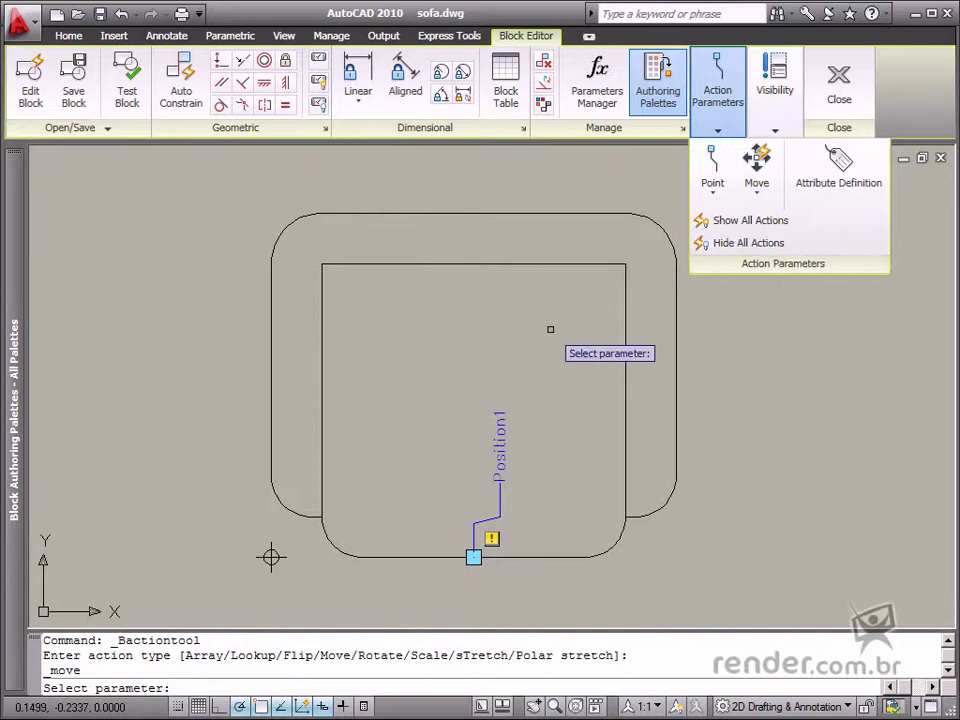
{"action": "left_click", "coordinate": [500, 462]}
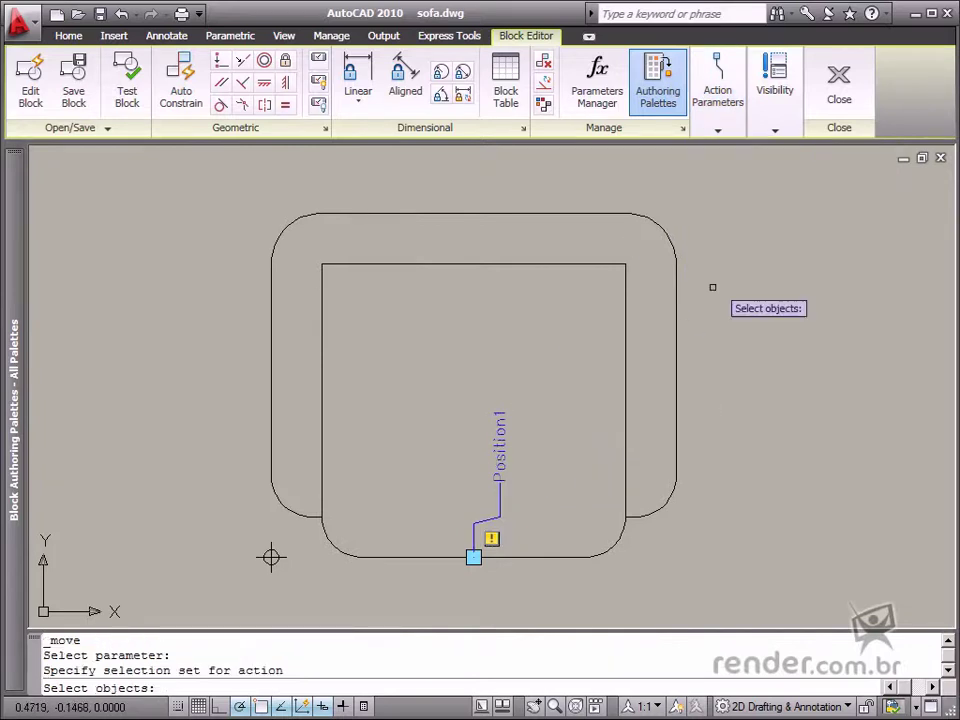
{"action": "left_click", "coordinate": [784, 188]}
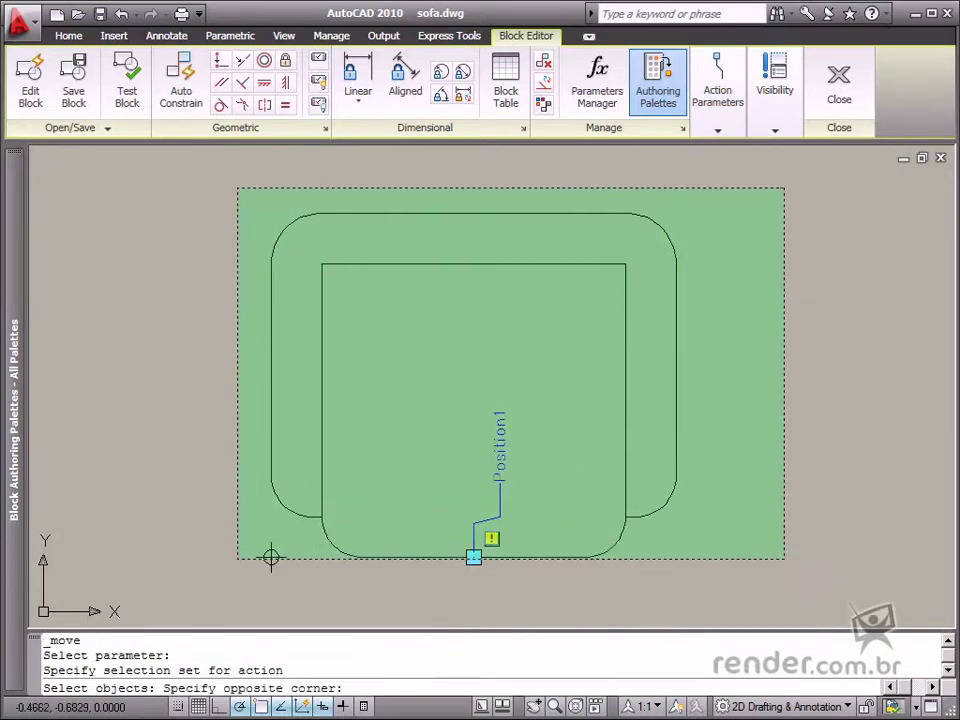
{"action": "left_click", "coordinate": [193, 591]}
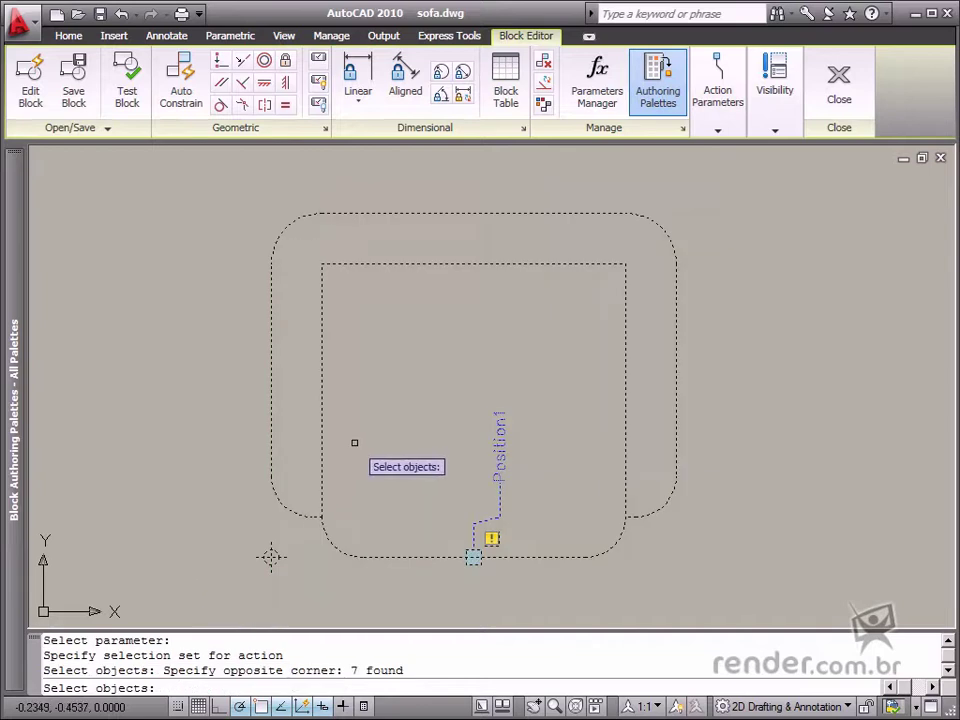
{"action": "key", "text": "Return"}
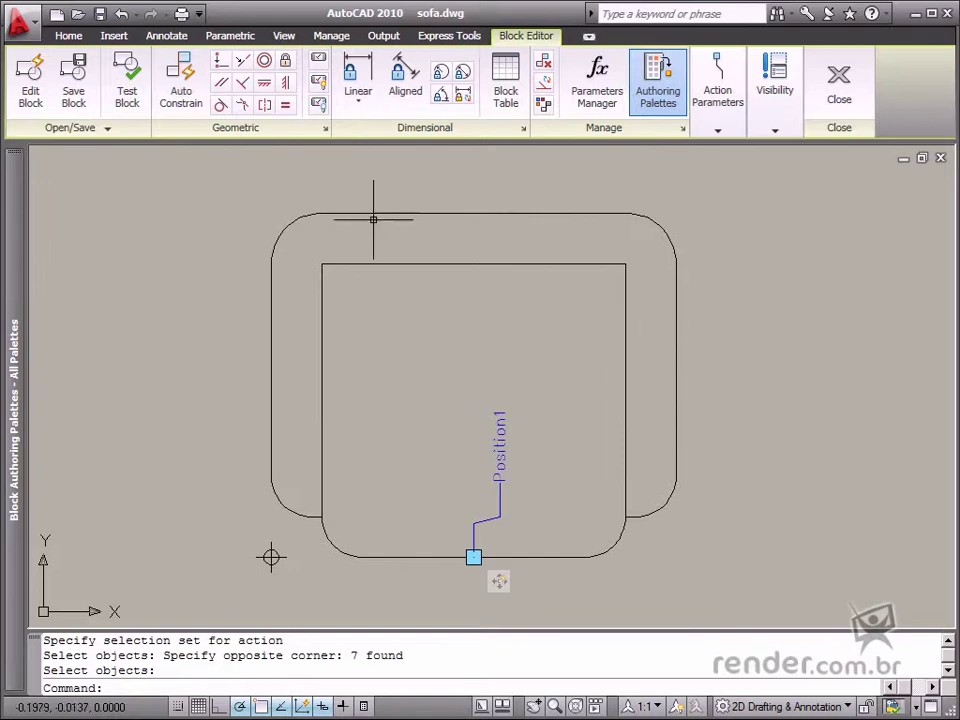
In the Test Block Window, drag the sofa's Position1 grip down-right, then over to the left
{"action": "left_click", "coordinate": [123, 108]}
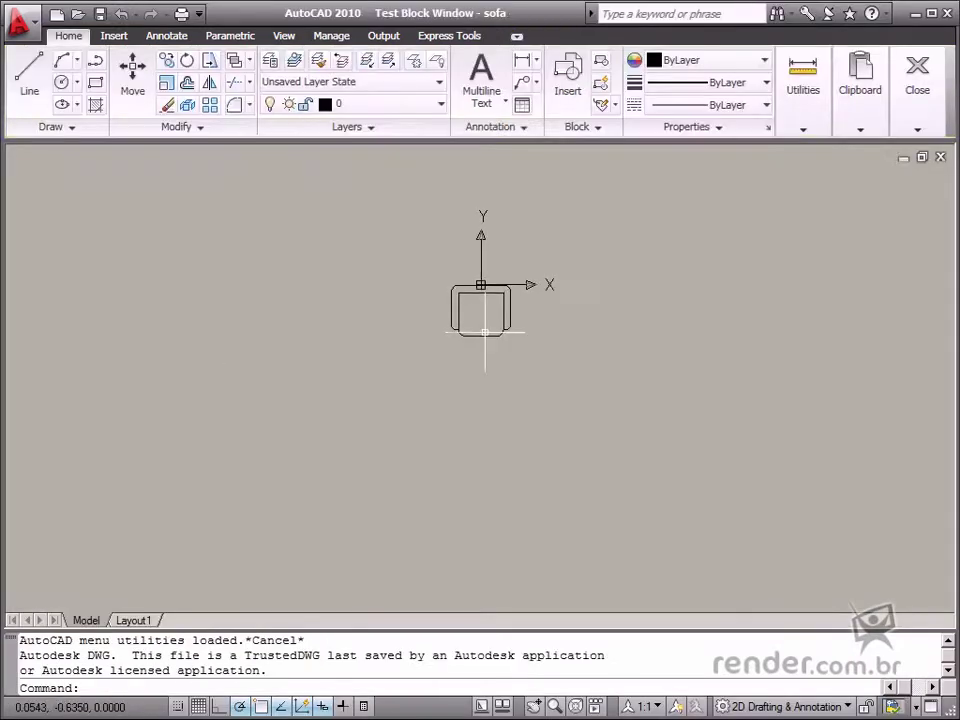
{"action": "scroll", "coordinate": [474, 334], "scroll_direction": "up", "scroll_amount": 2}
{"action": "left_click", "coordinate": [473, 338]}
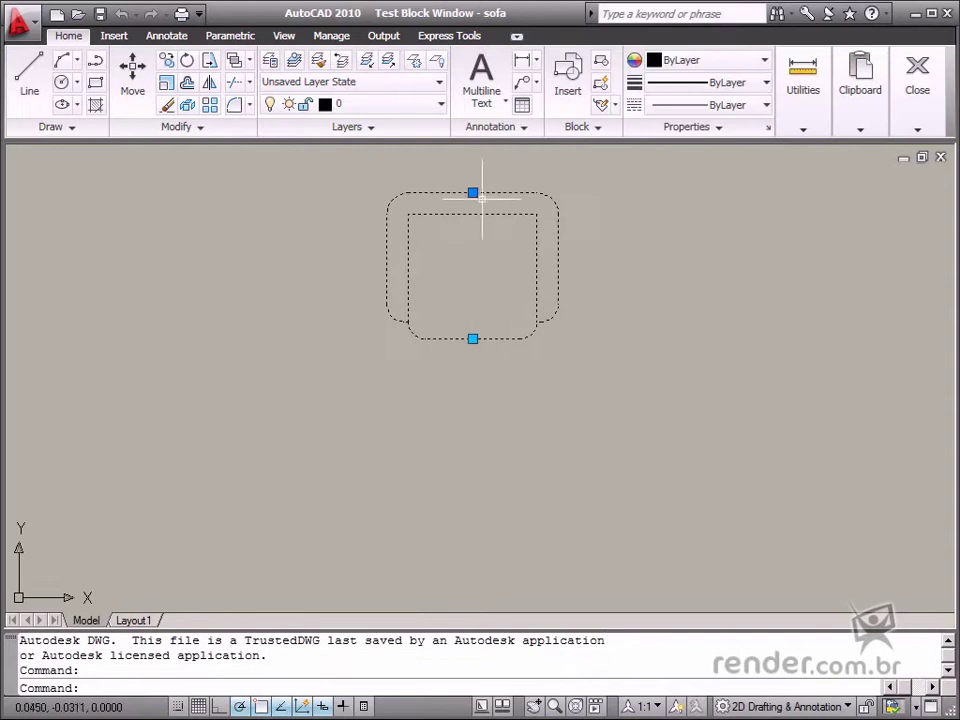
{"action": "left_click", "coordinate": [473, 339]}
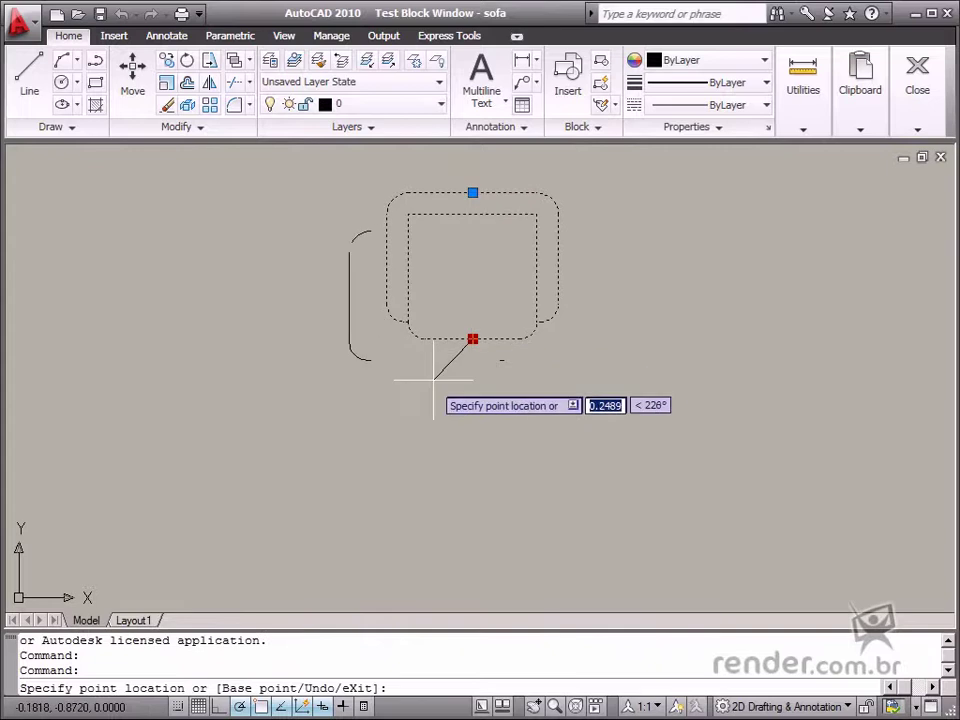
{"action": "left_click", "coordinate": [561, 473]}
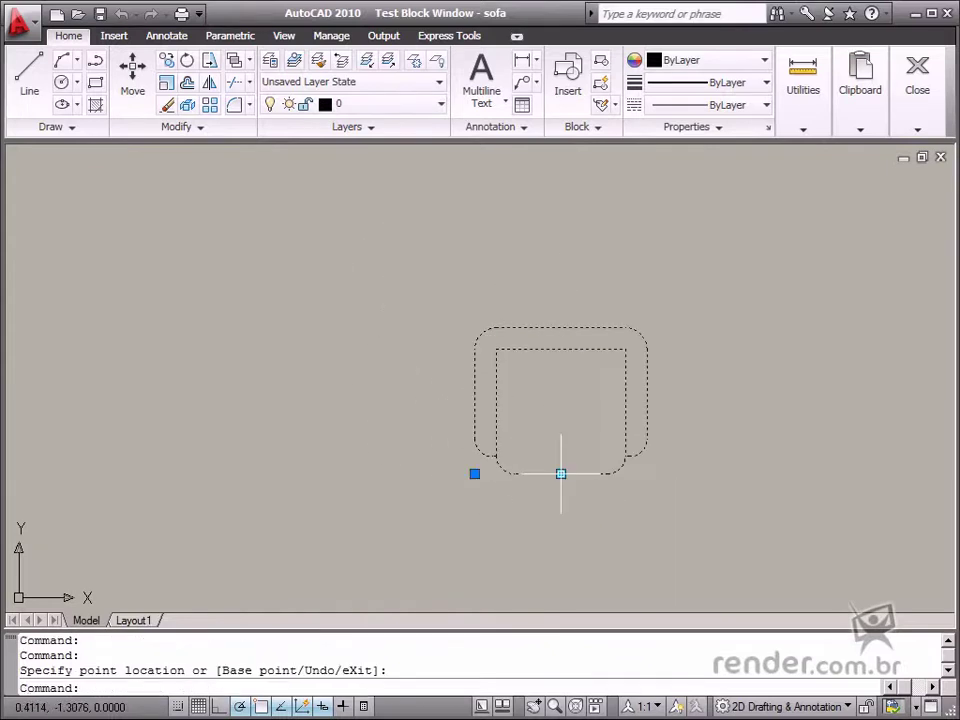
{"action": "left_click", "coordinate": [561, 473]}
{"action": "left_click", "coordinate": [372, 447]}
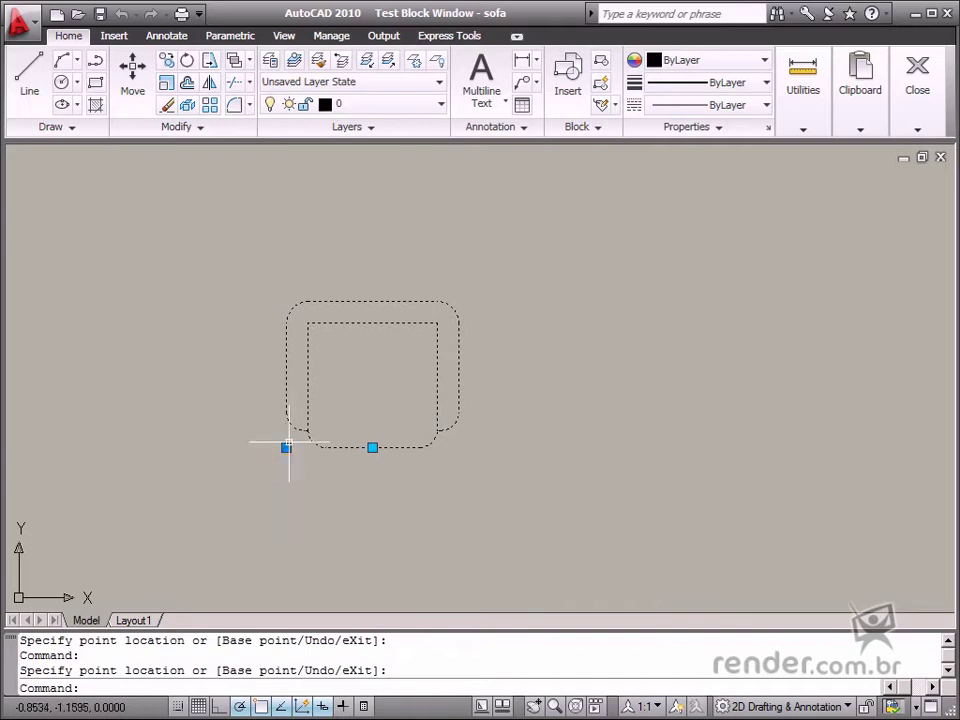
Close the test window and start a Rotation parameter at the backrest's top-edge midpoint, setting radius and default angle
{"action": "mouse_move", "coordinate": [917, 77]}
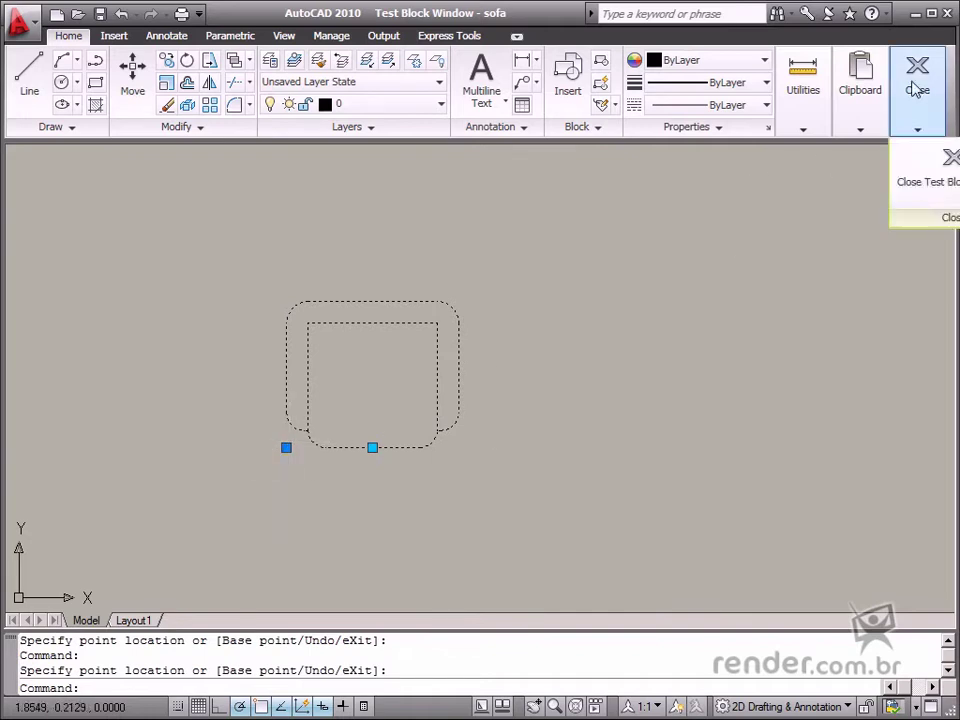
{"action": "left_click", "coordinate": [933, 172]}
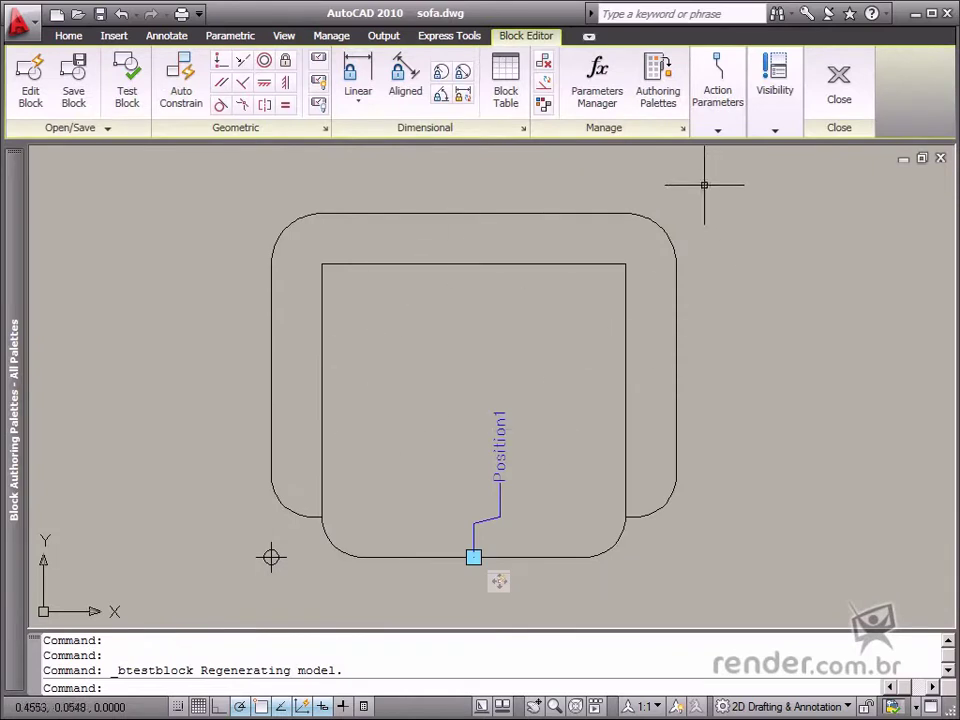
{"action": "left_click", "coordinate": [718, 133]}
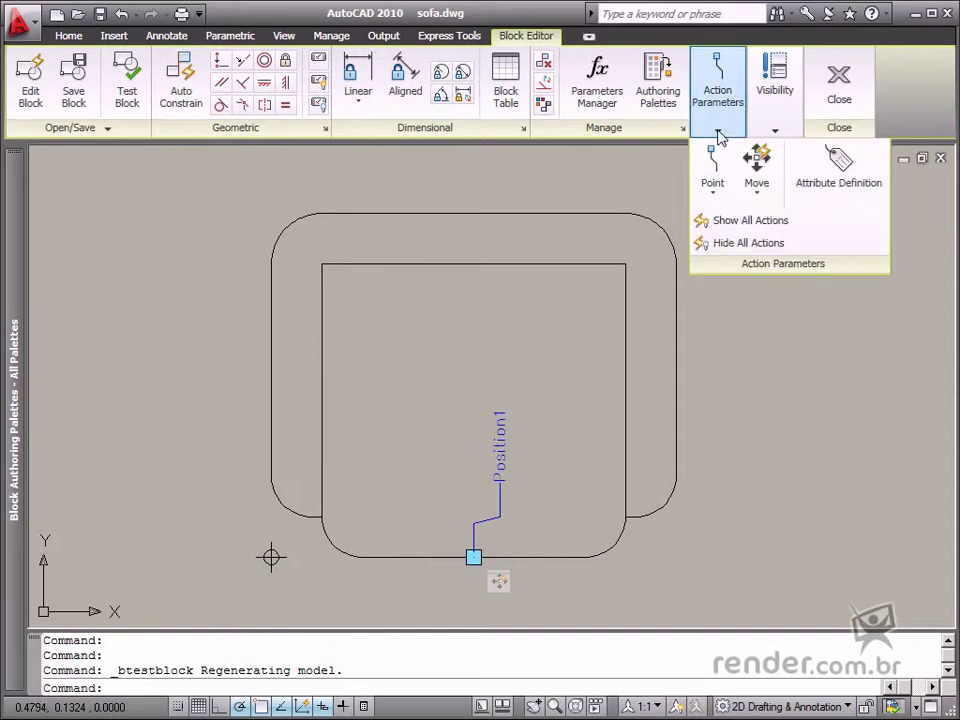
{"action": "left_click", "coordinate": [714, 197]}
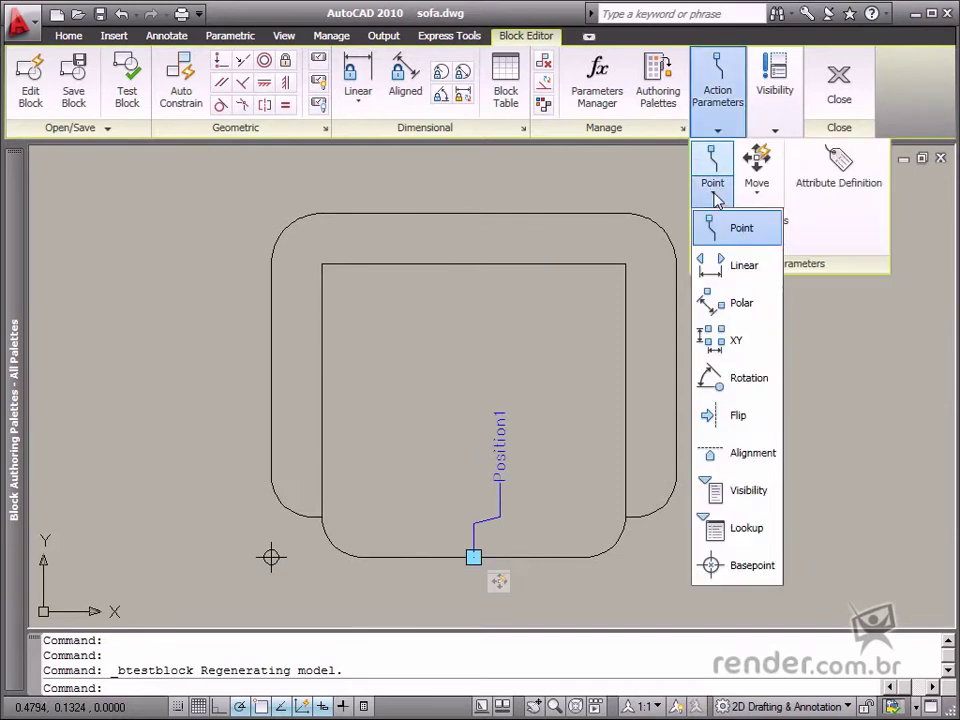
{"action": "left_click", "coordinate": [764, 387]}
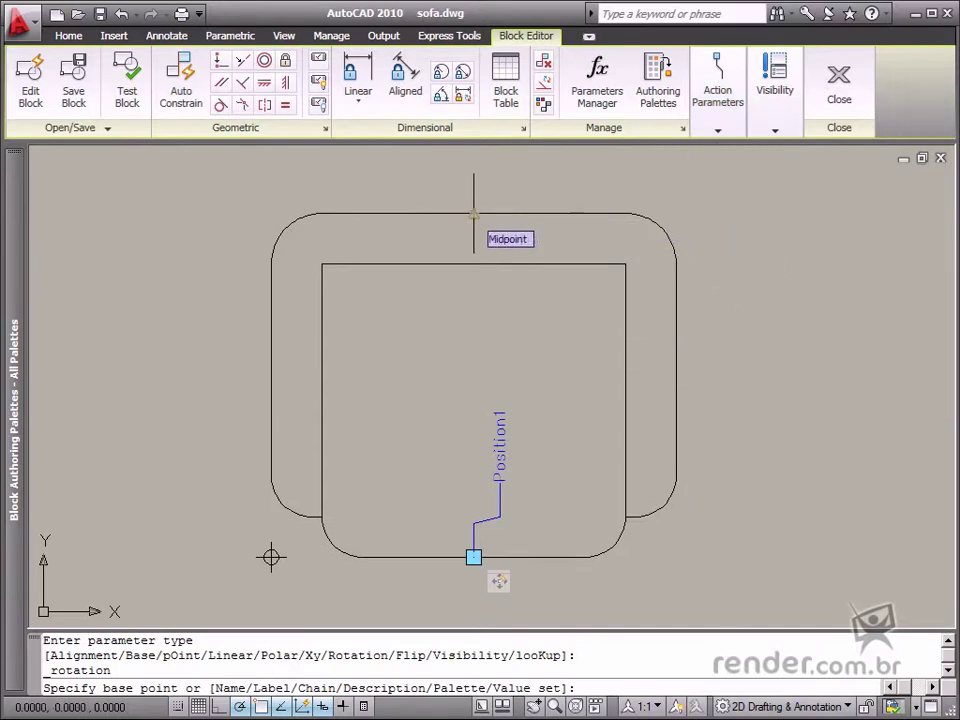
{"action": "left_click", "coordinate": [474, 213]}
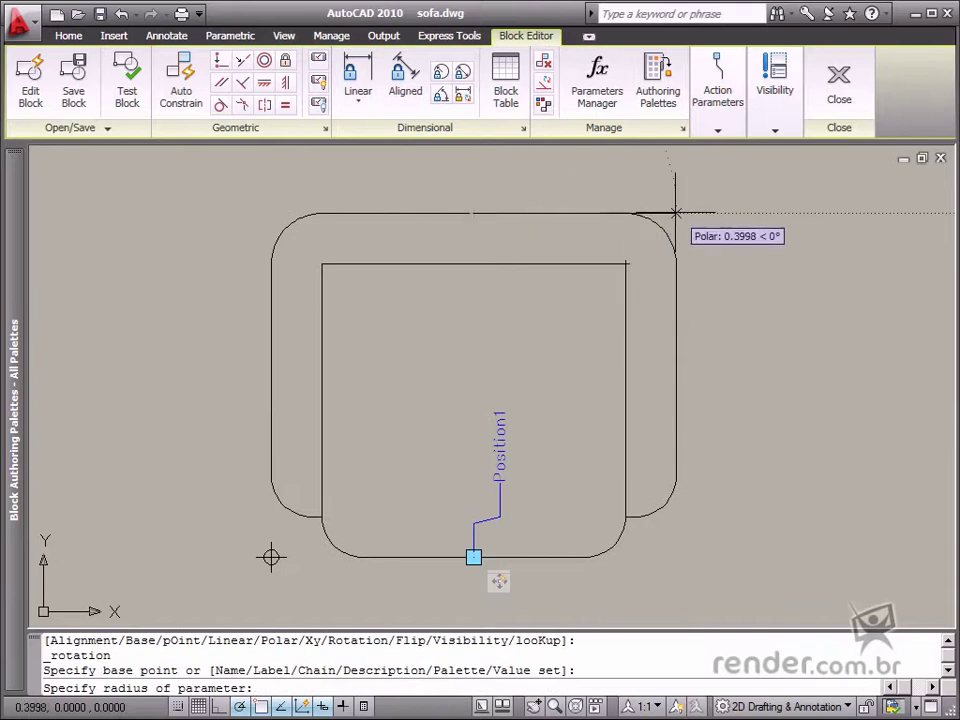
{"action": "left_click", "coordinate": [625, 213]}
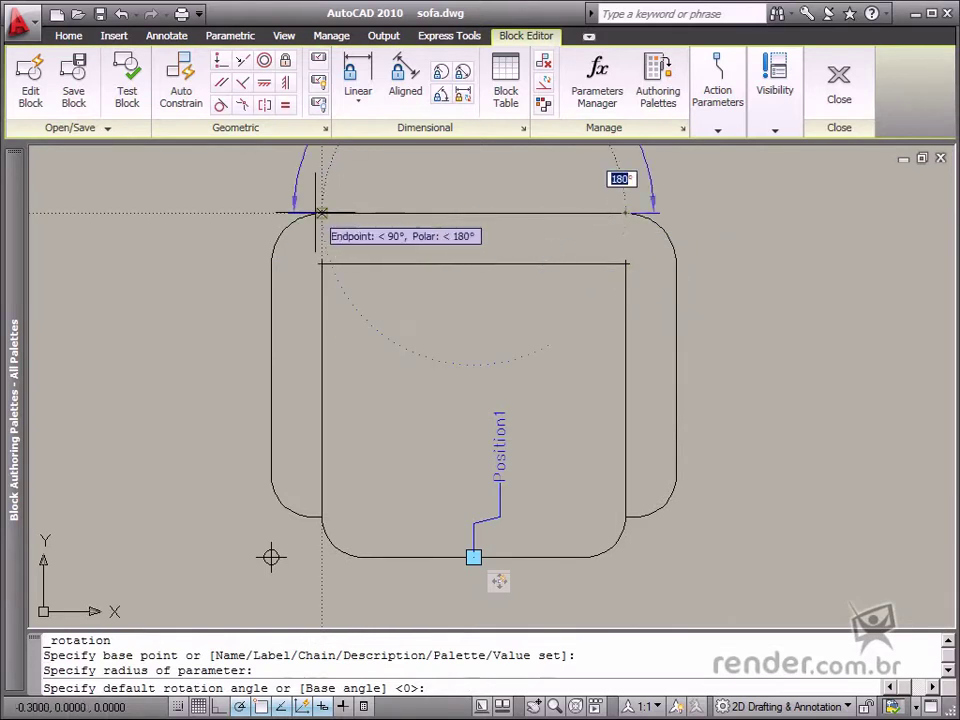
{"action": "left_click", "coordinate": [320, 213]}
Place the Angle1 label above the sofa, accept one grip, and zoom in on the sofa
{"action": "scroll", "coordinate": [325, 212], "scroll_direction": "down", "scroll_amount": 4}
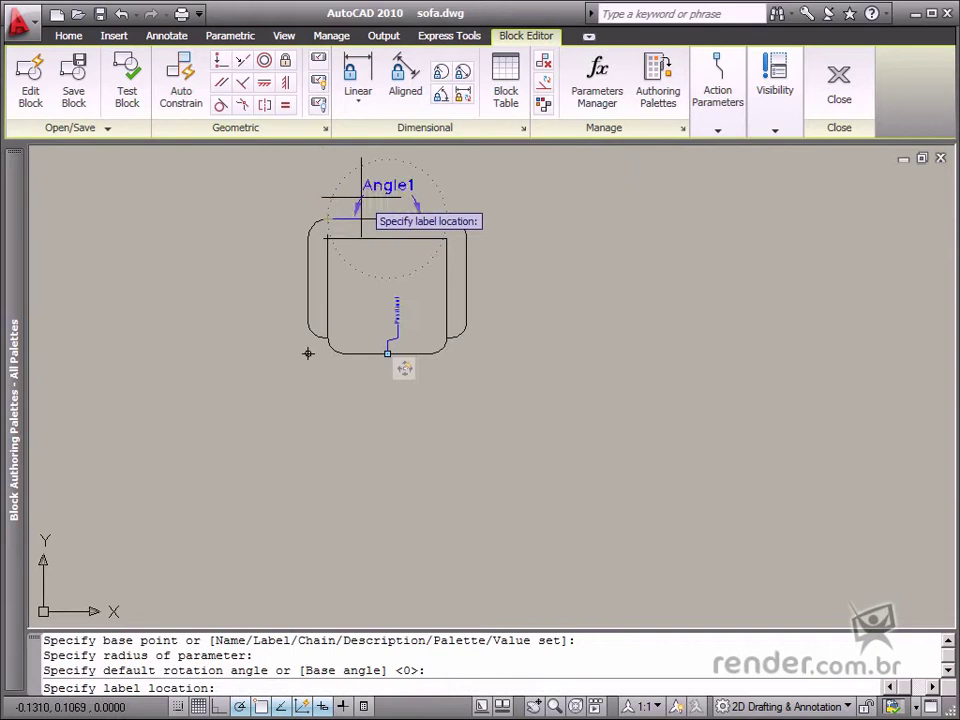
{"action": "left_click", "coordinate": [361, 197]}
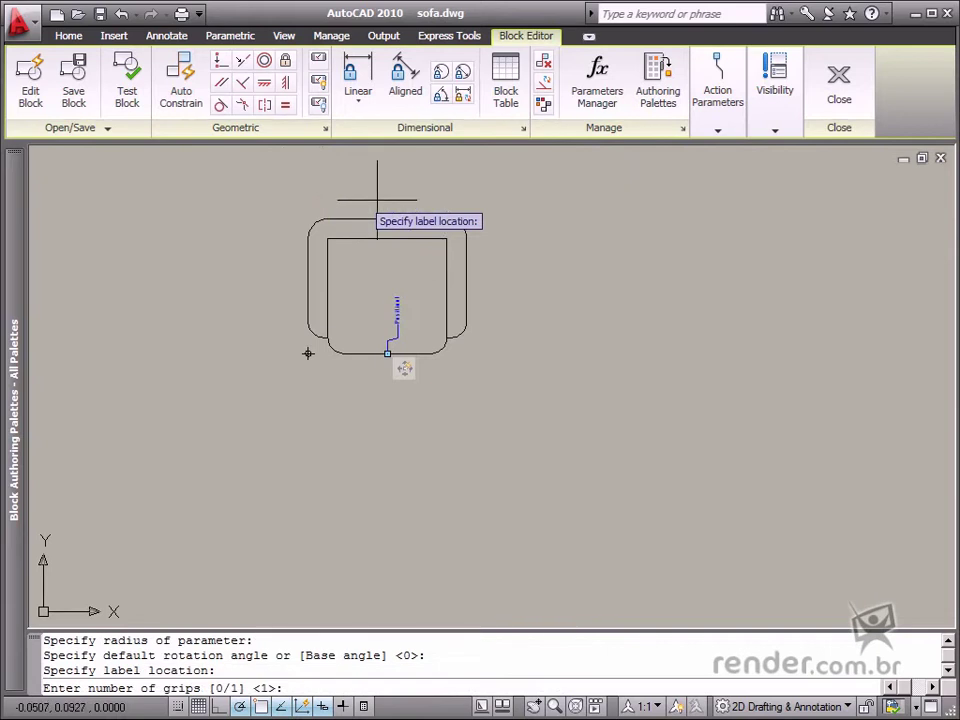
{"action": "middle_click_drag", "start_coordinate": [377, 200], "coordinate": [392, 349]}
{"action": "key", "text": "Return"}
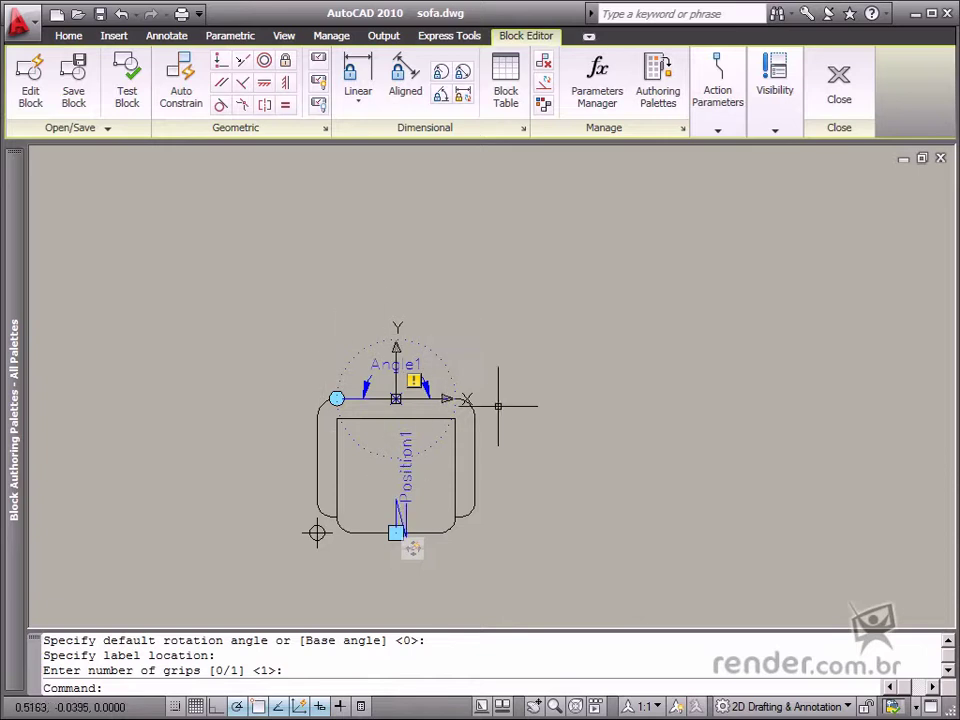
{"action": "scroll", "coordinate": [324, 380], "scroll_direction": "up", "scroll_amount": 3}
{"action": "scroll", "coordinate": [388, 386], "scroll_direction": "up", "scroll_amount": 2}
{"action": "scroll", "coordinate": [452, 349], "scroll_direction": "down", "scroll_amount": 1}
{"action": "middle_click_drag", "start_coordinate": [452, 349], "coordinate": [475, 337]}
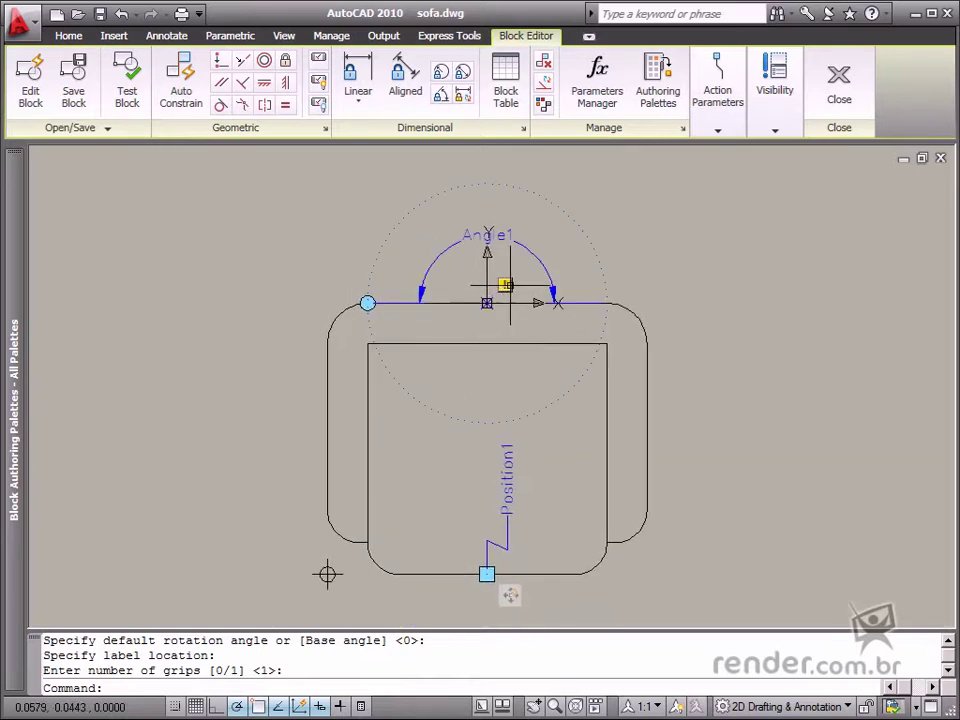
Add a Rotate action linked to Angle1, window-selecting all nine sofa objects
{"action": "left_click", "coordinate": [718, 118]}
{"action": "left_click", "coordinate": [772, 190]}
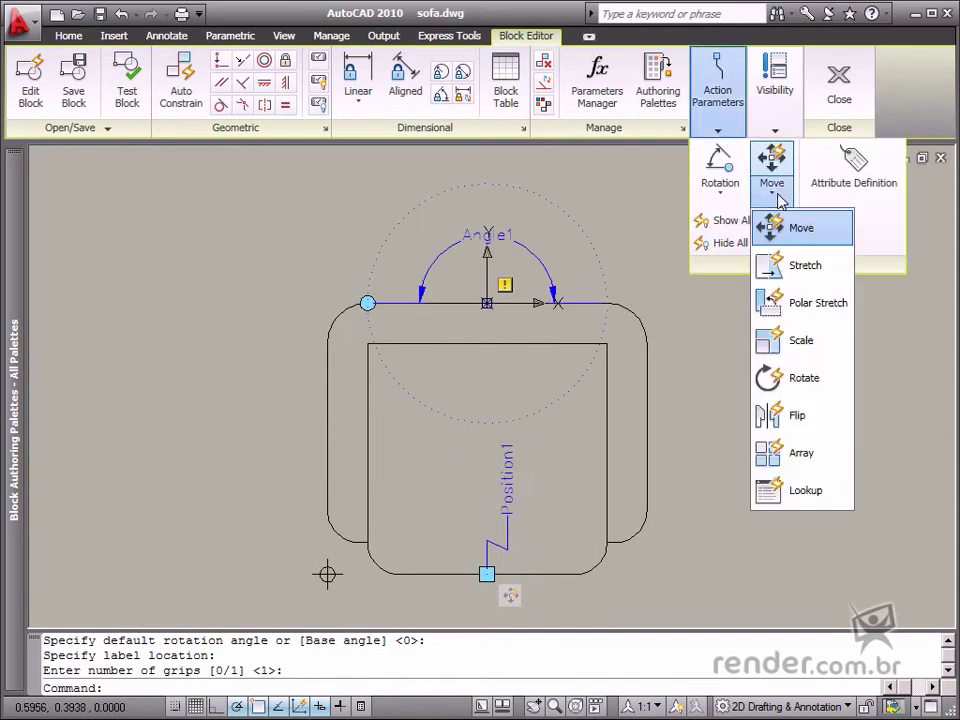
{"action": "left_click", "coordinate": [769, 376]}
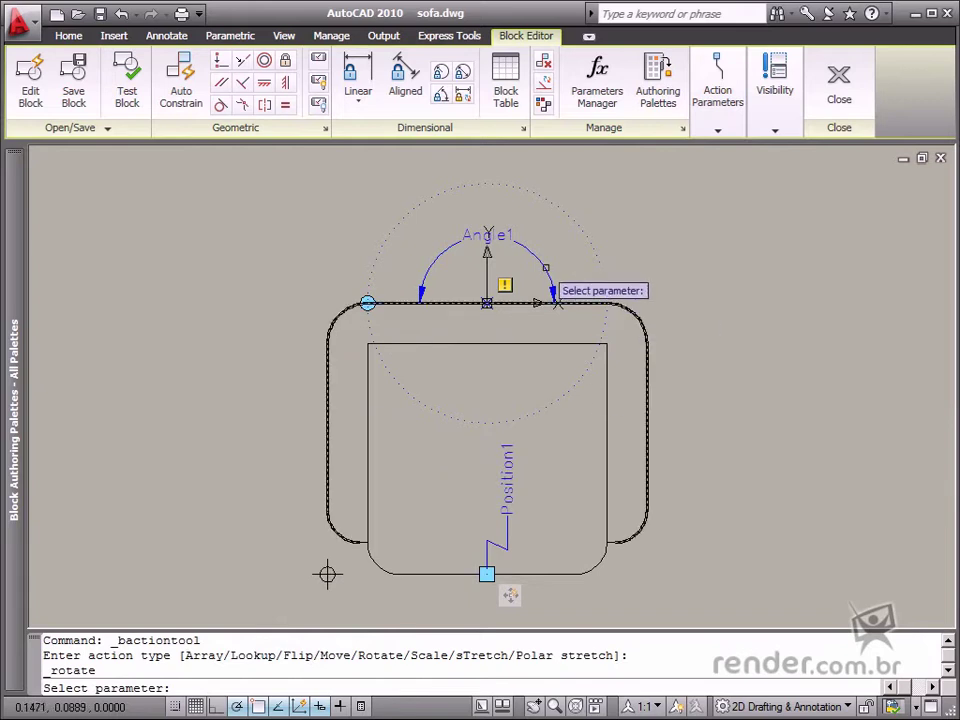
{"action": "left_click", "coordinate": [530, 254]}
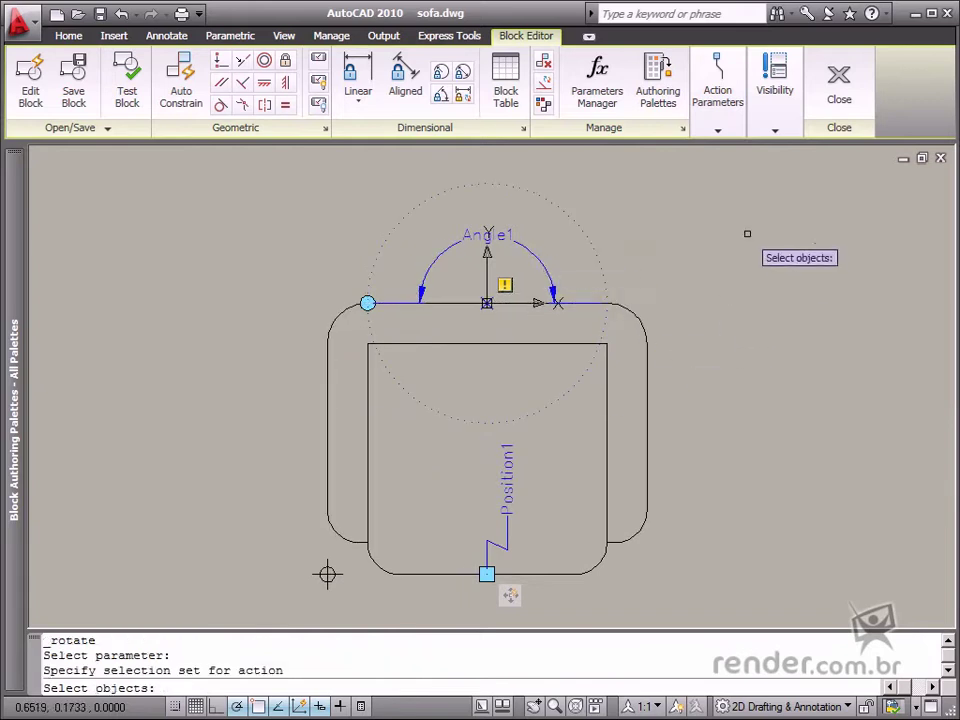
{"action": "left_click", "coordinate": [772, 208]}
{"action": "left_click", "coordinate": [246, 600]}
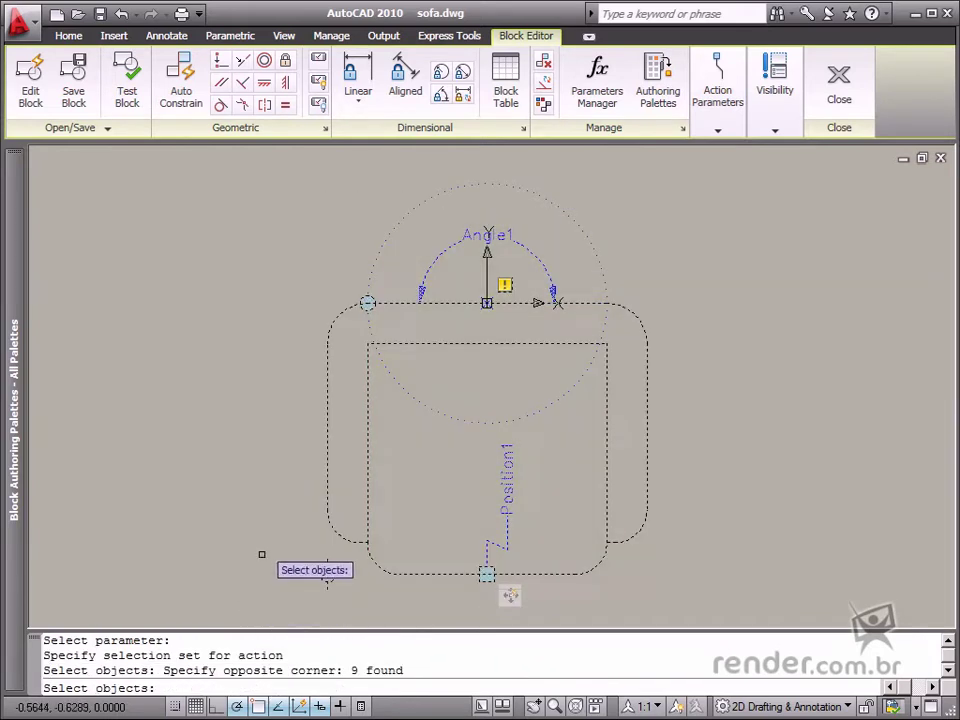
{"action": "key", "text": "Return"}
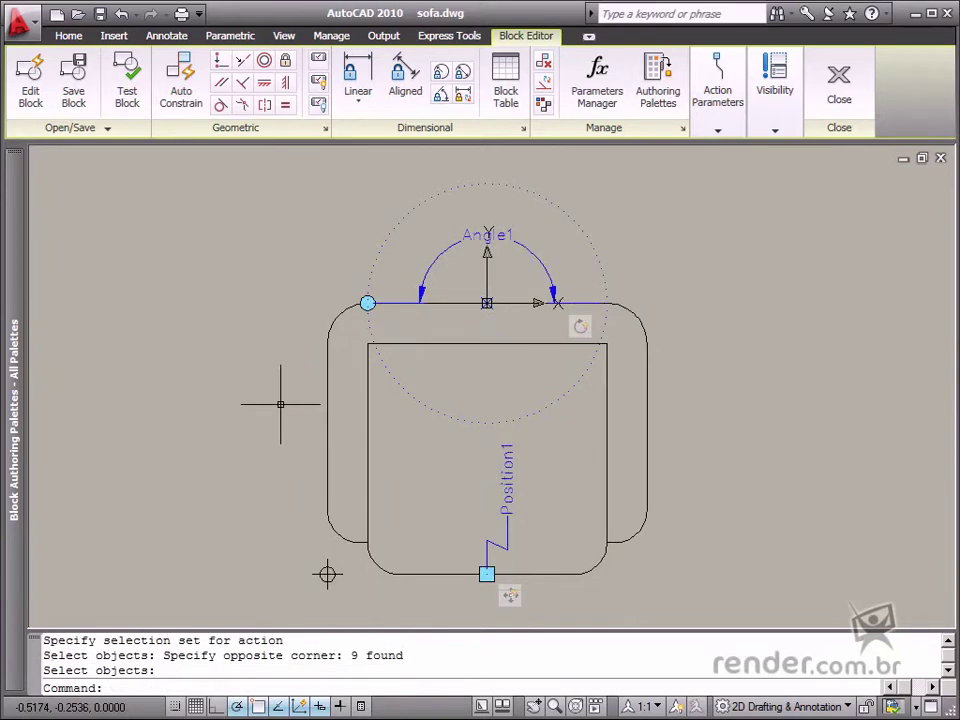
Modify the Move action's selection set to add the Angle1 parameter and the seat's top line
{"action": "right_click", "coordinate": [513, 598]}
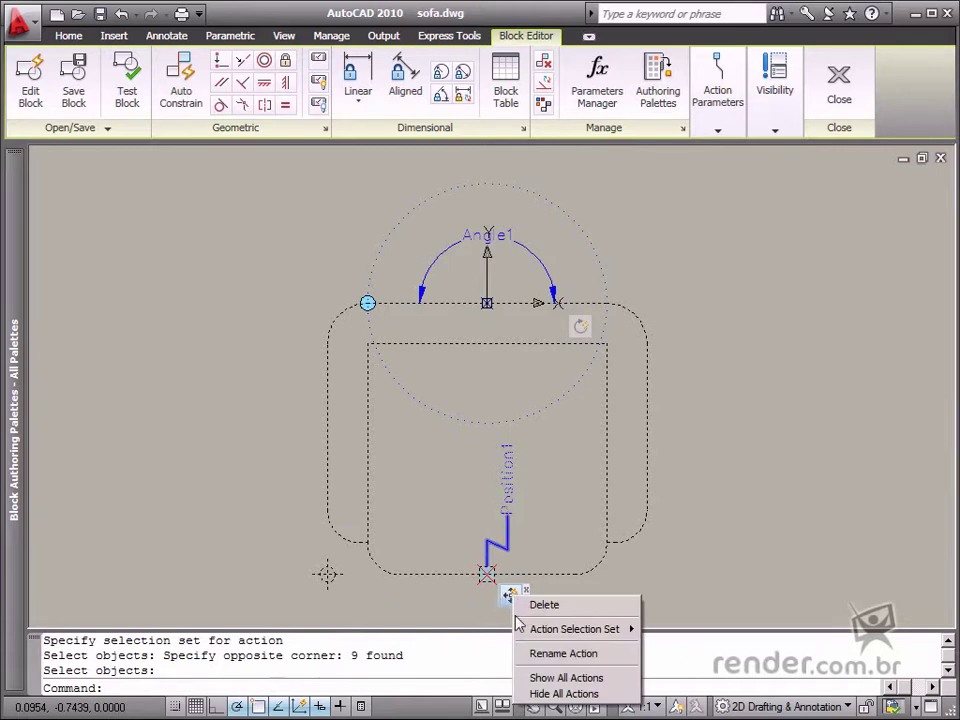
{"action": "mouse_move", "coordinate": [606, 637]}
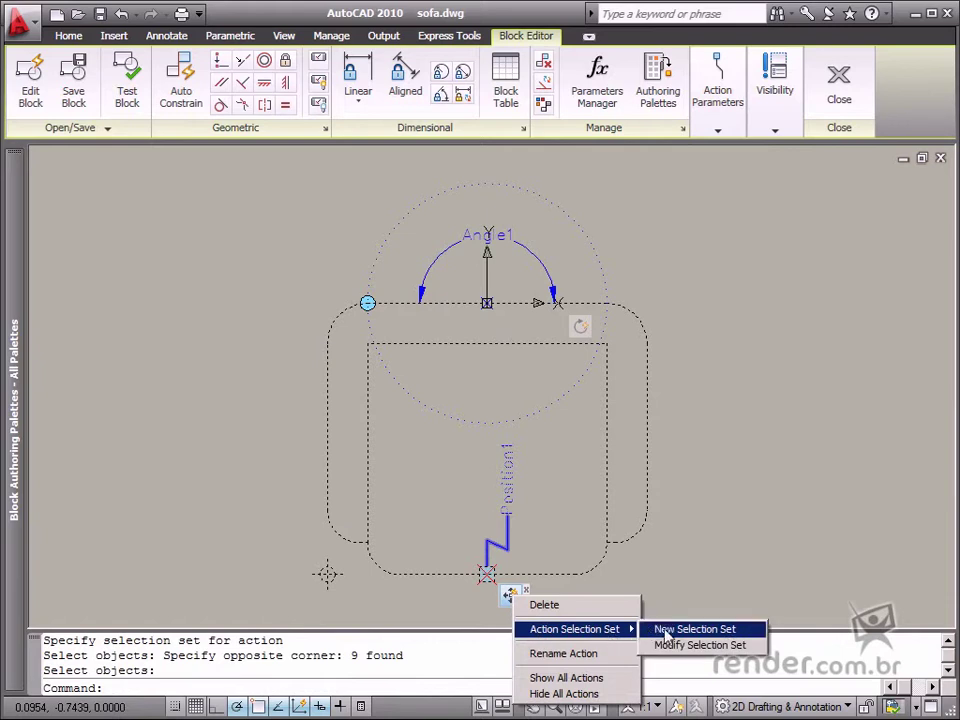
{"action": "left_click", "coordinate": [700, 645]}
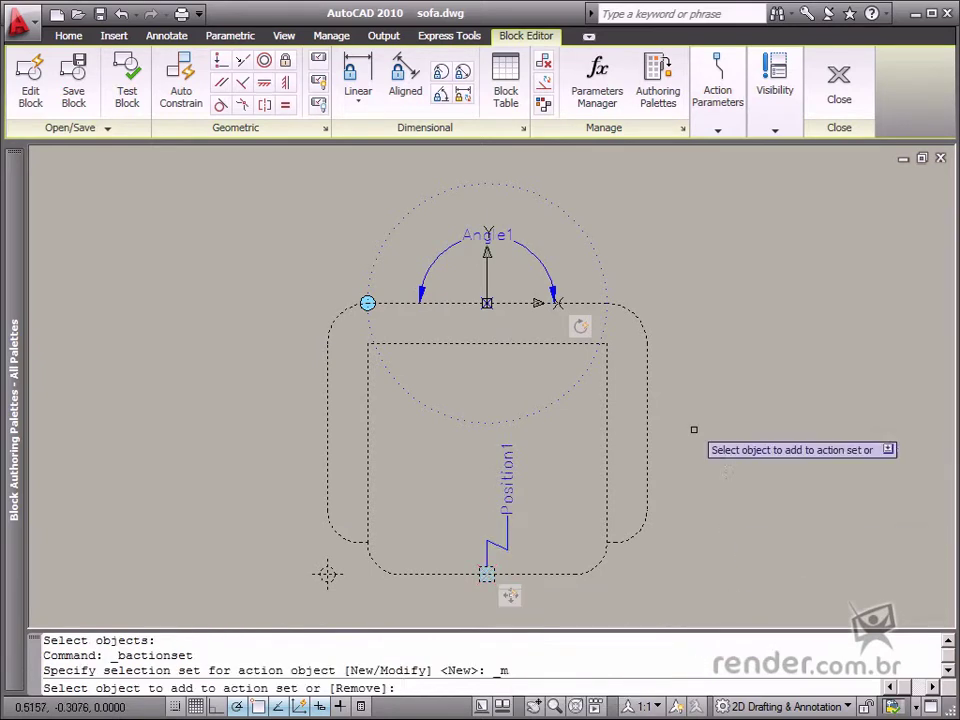
{"action": "left_click", "coordinate": [540, 263]}
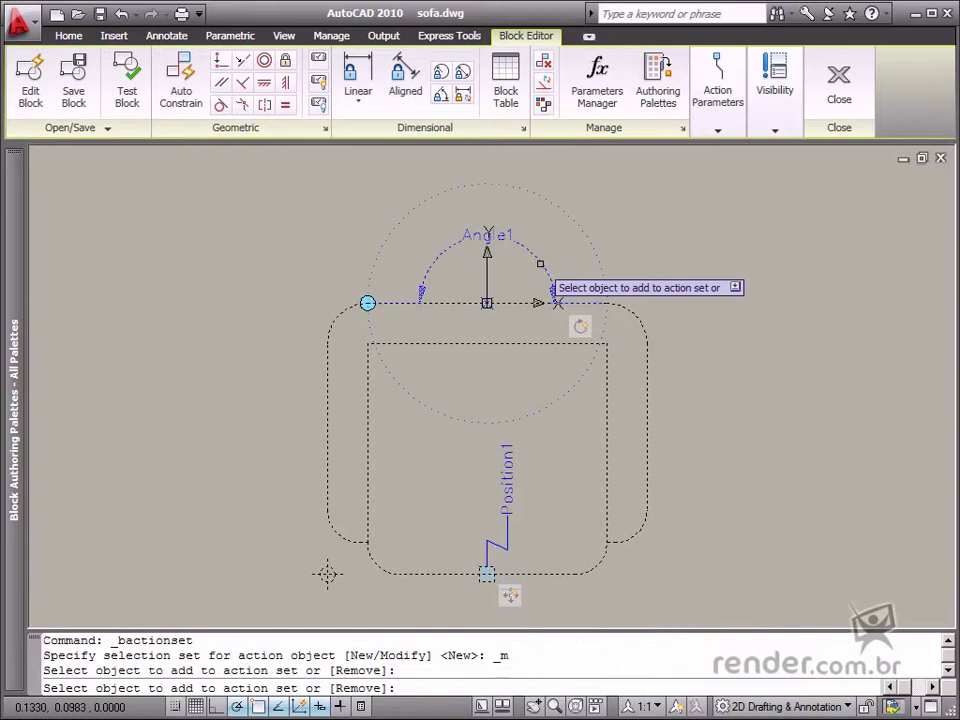
{"action": "left_click", "coordinate": [369, 299]}
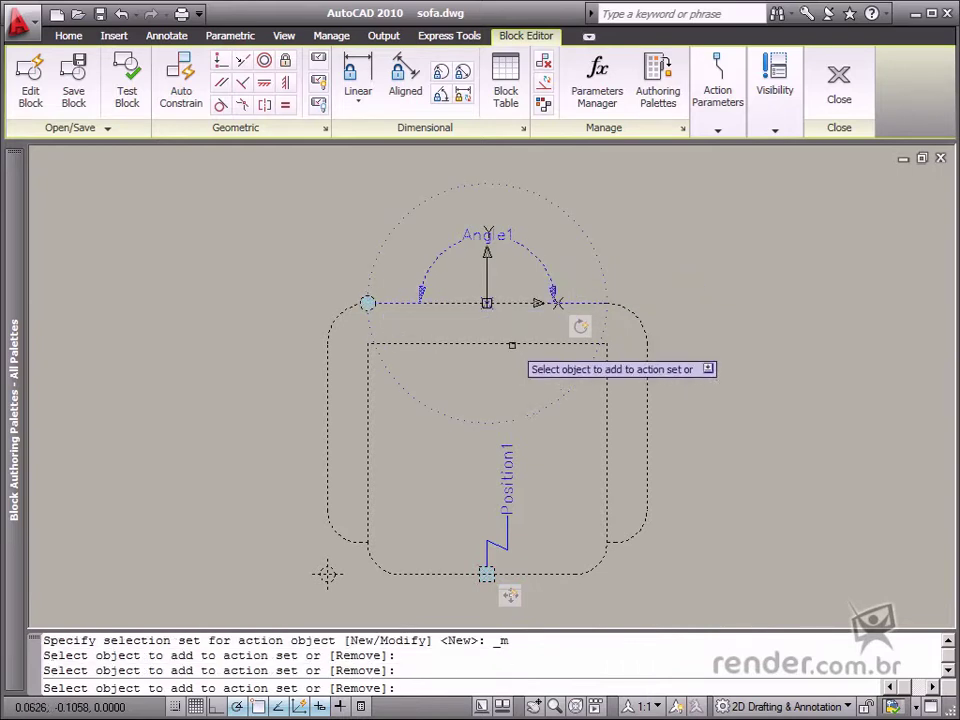
{"action": "right_click", "coordinate": [507, 322]}
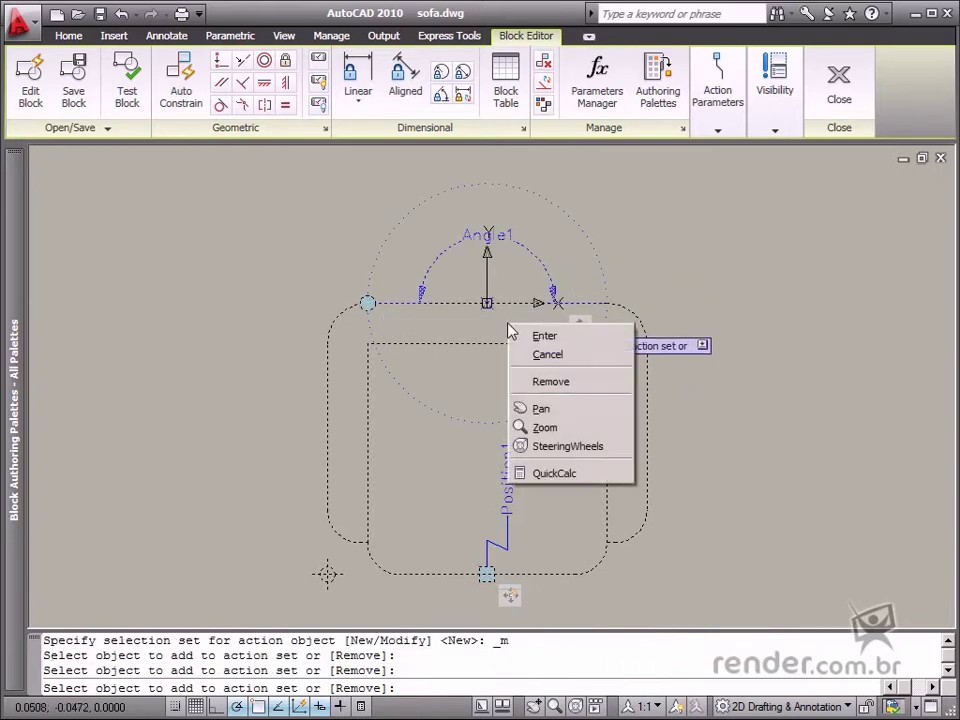
{"action": "left_click", "coordinate": [540, 333]}
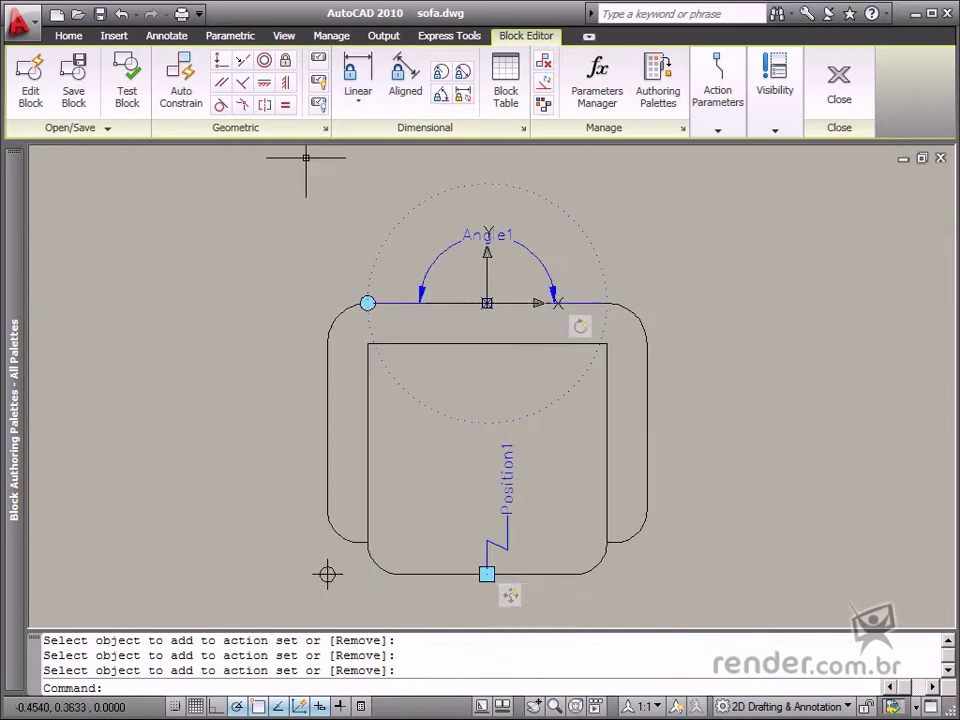
Open the Test Block Window and rotate the sofa twice with its rotation grip
{"action": "left_click", "coordinate": [127, 92]}
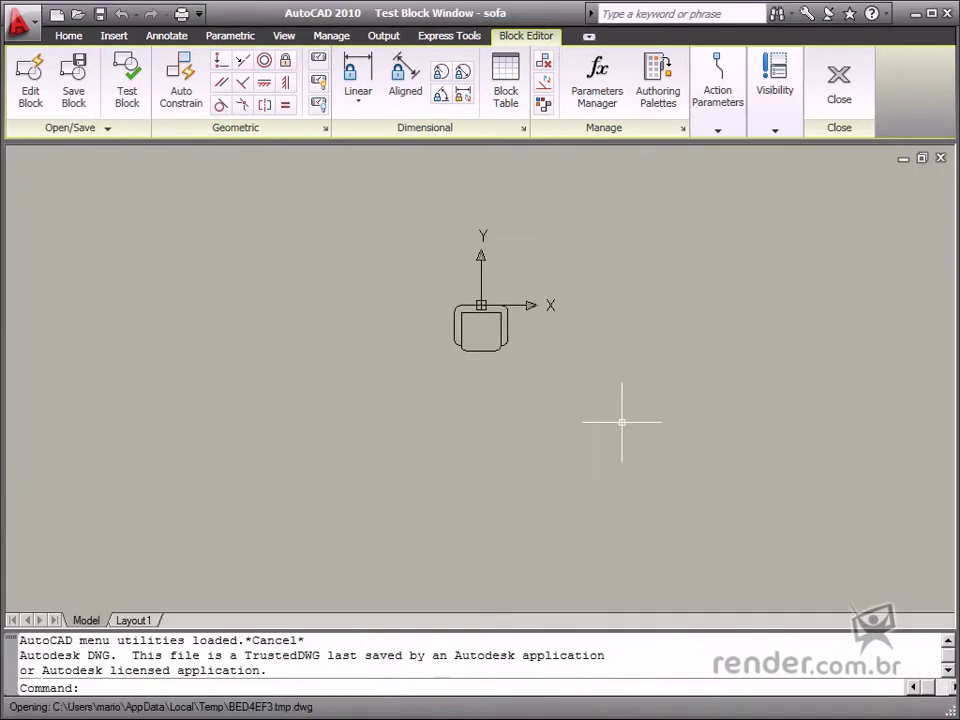
{"action": "left_click", "coordinate": [457, 321]}
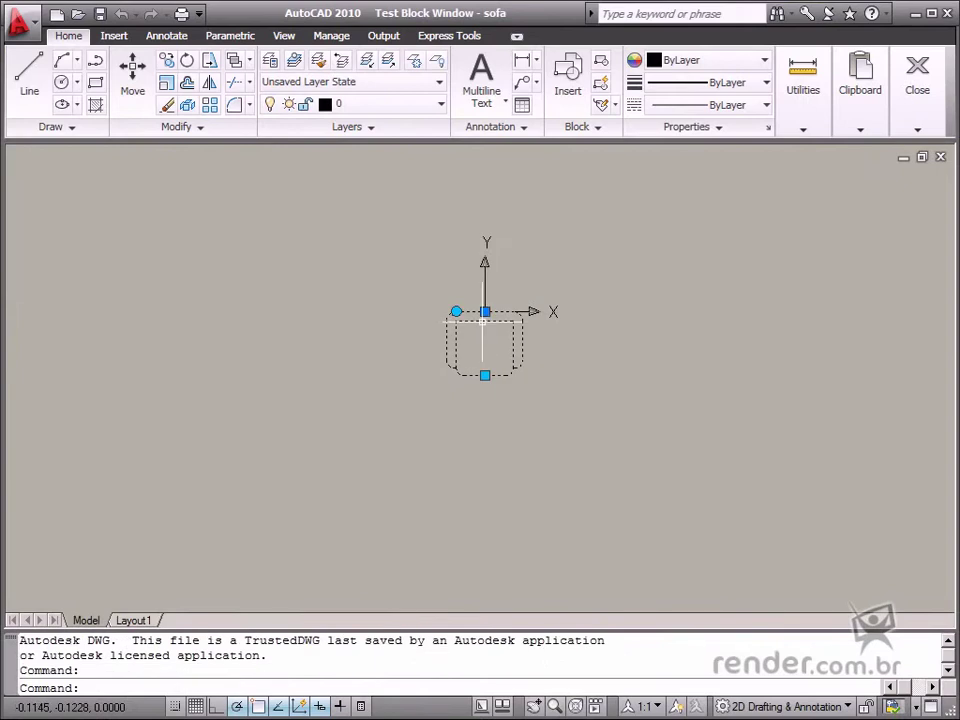
{"action": "left_click", "coordinate": [456, 311]}
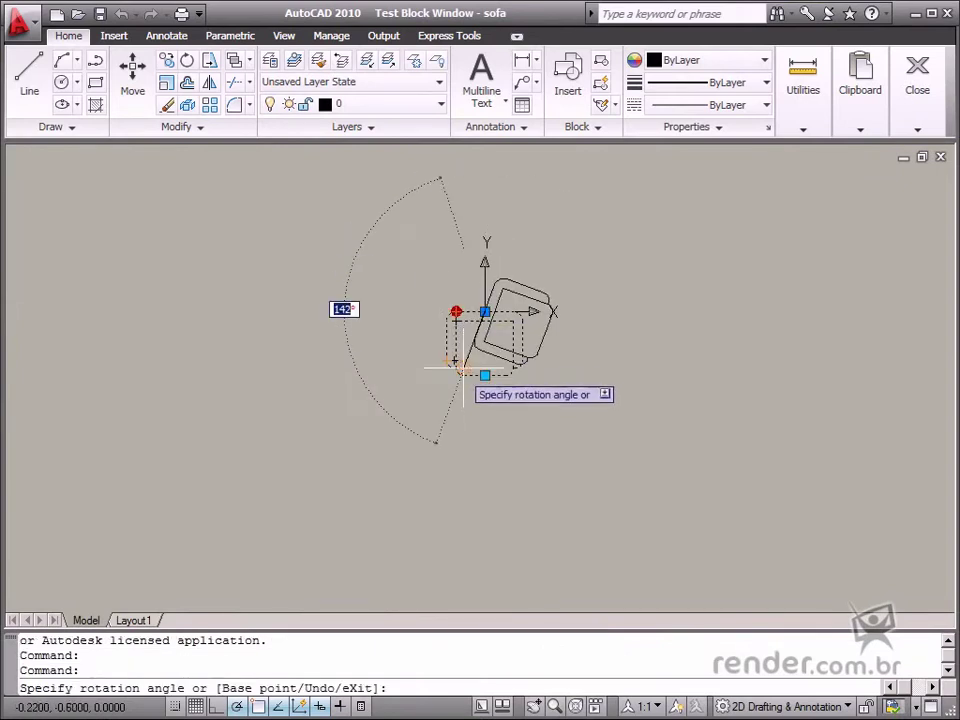
{"action": "left_click", "coordinate": [457, 280]}
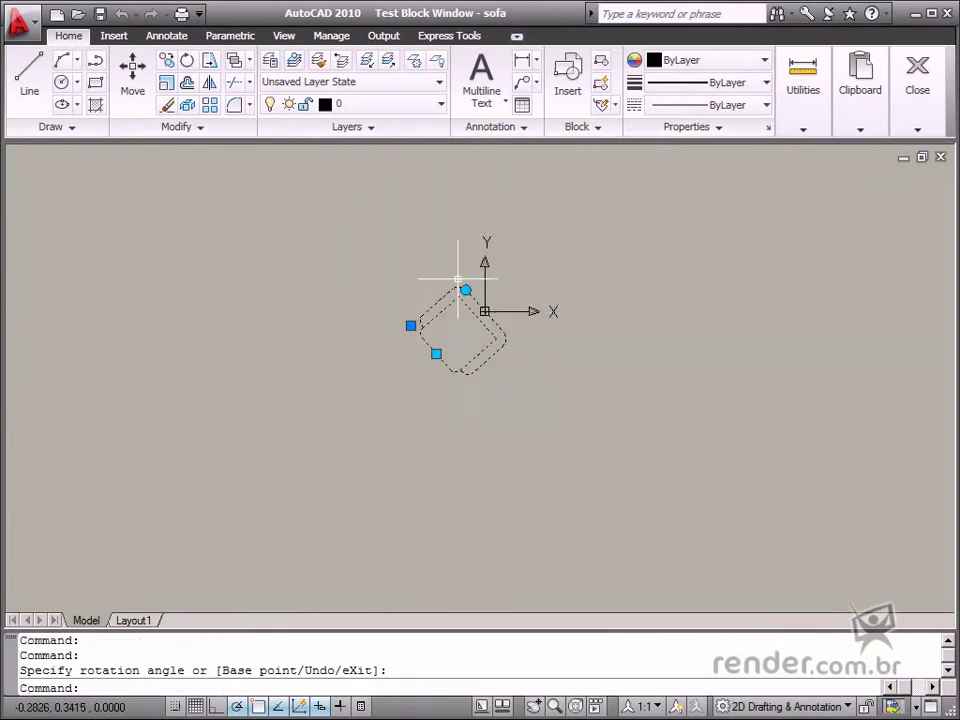
{"action": "left_click", "coordinate": [466, 290]}
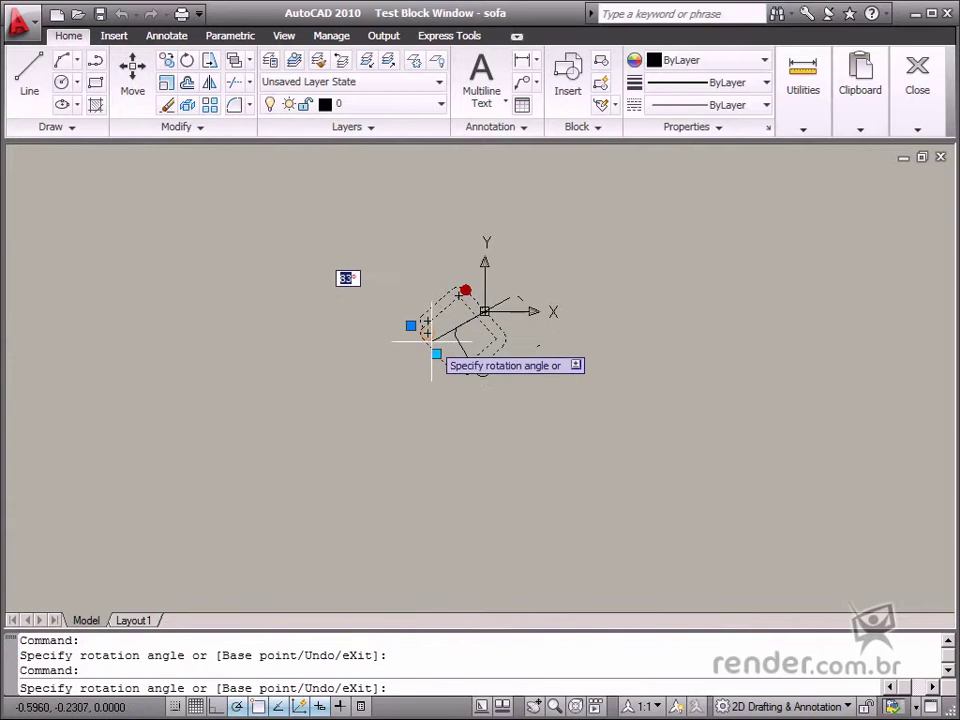
{"action": "left_click", "coordinate": [432, 342]}
Move the sofa lower right, rotate it twice more, then move it up and left
{"action": "left_click", "coordinate": [510, 370]}
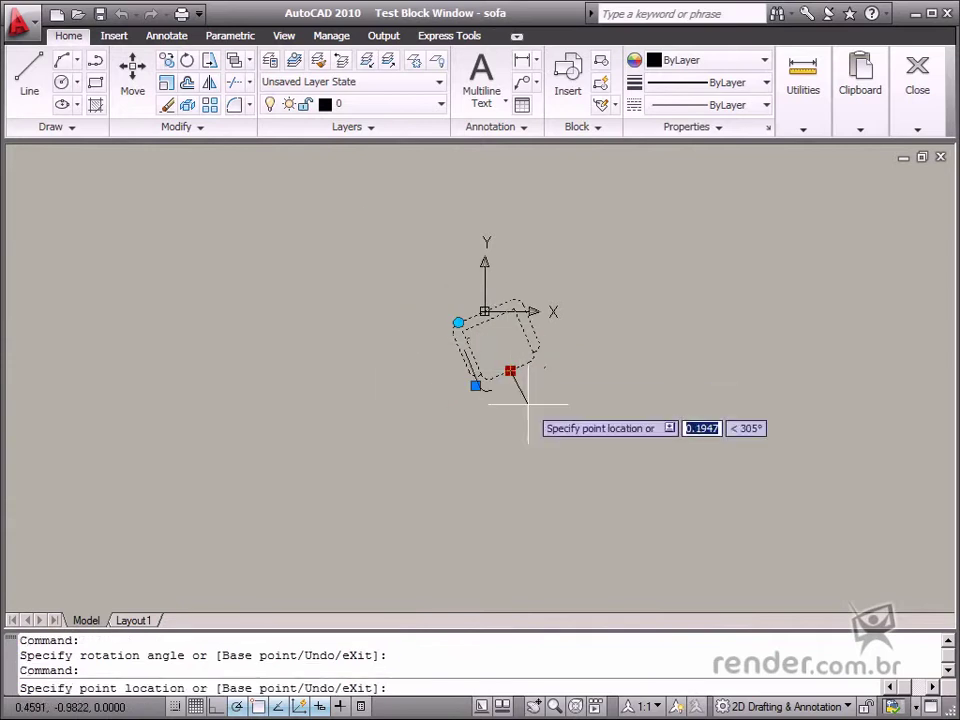
{"action": "left_click", "coordinate": [557, 465]}
{"action": "left_click", "coordinate": [505, 416]}
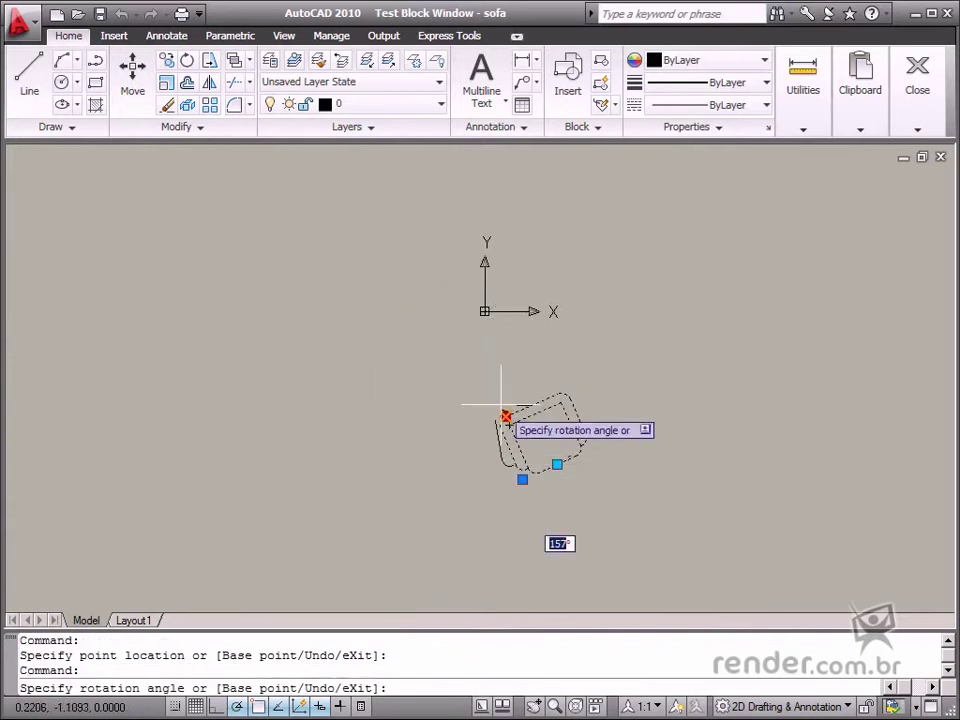
{"action": "left_click", "coordinate": [576, 390]}
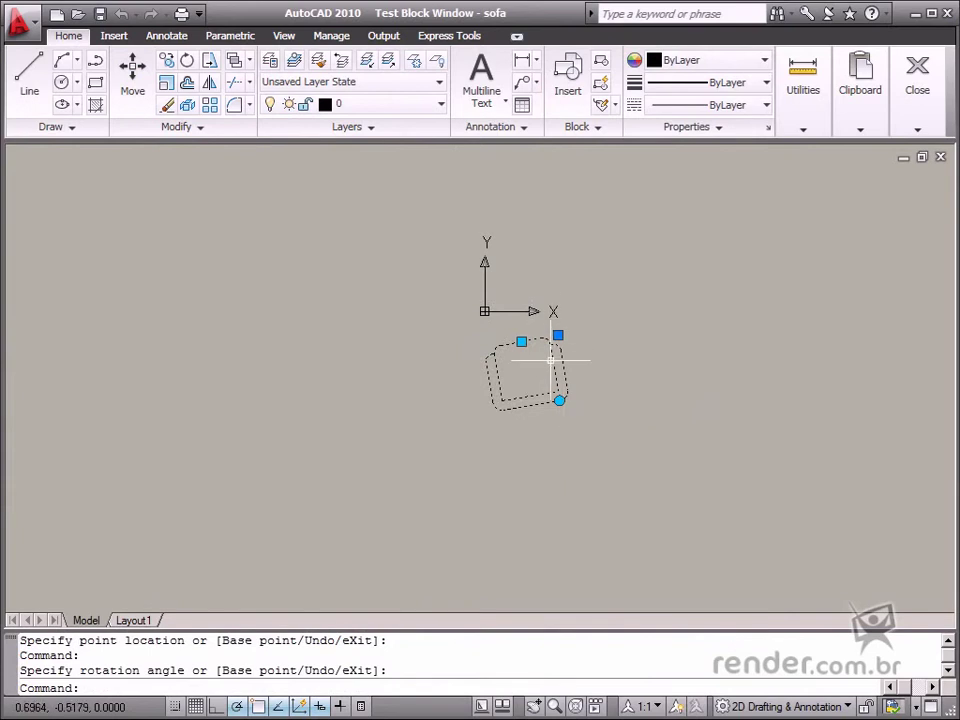
{"action": "left_click", "coordinate": [559, 400]}
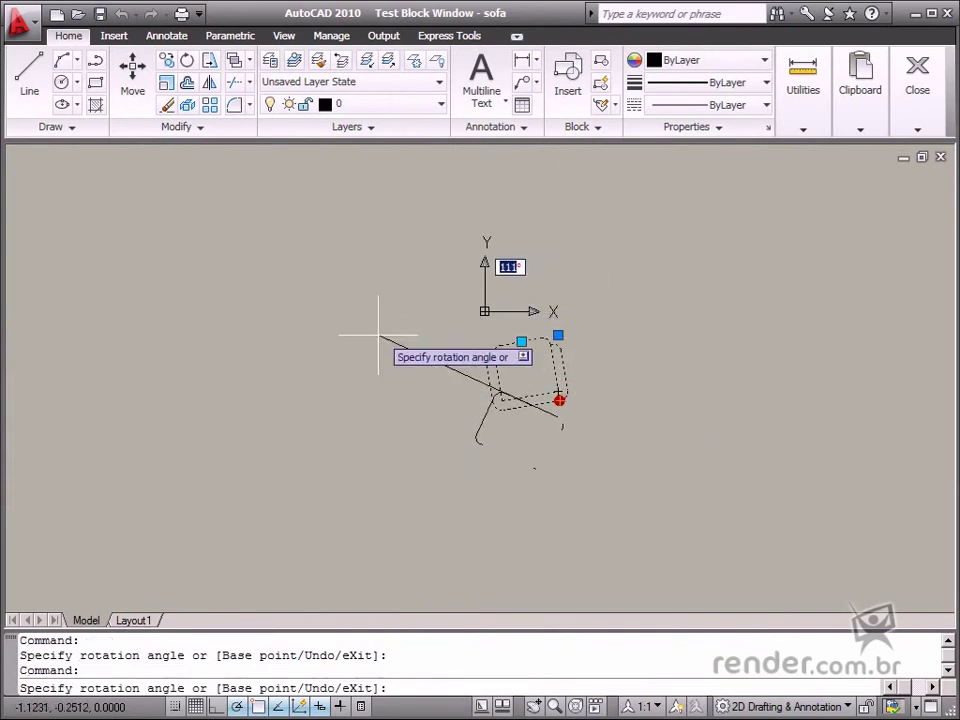
{"action": "left_click", "coordinate": [351, 359]}
{"action": "left_click", "coordinate": [515, 467]}
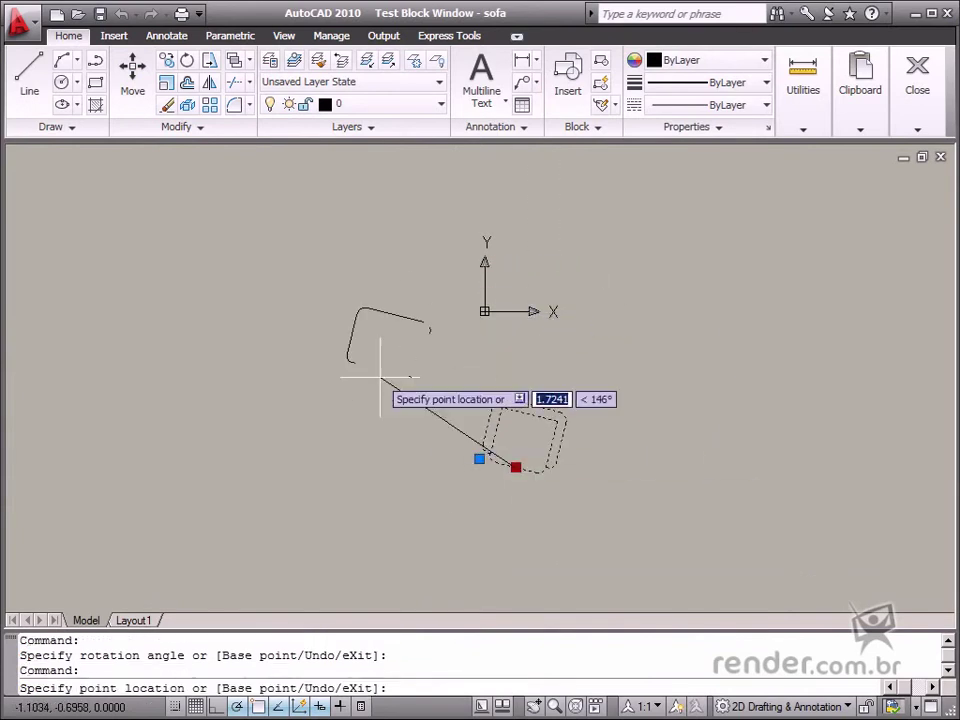